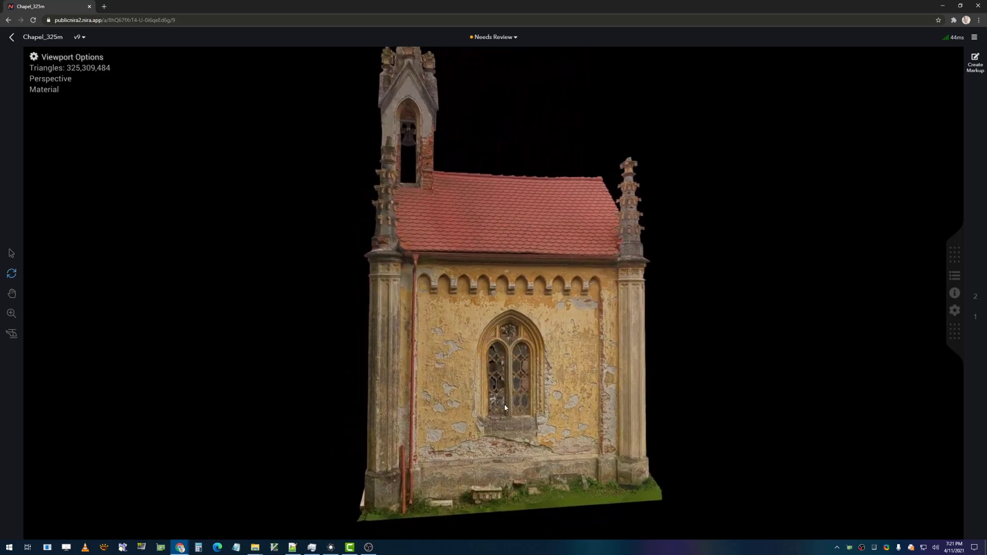
Look closely at the chapel's arched window wall and display the source photos that cover it
scroll(473, 293, up, 5)
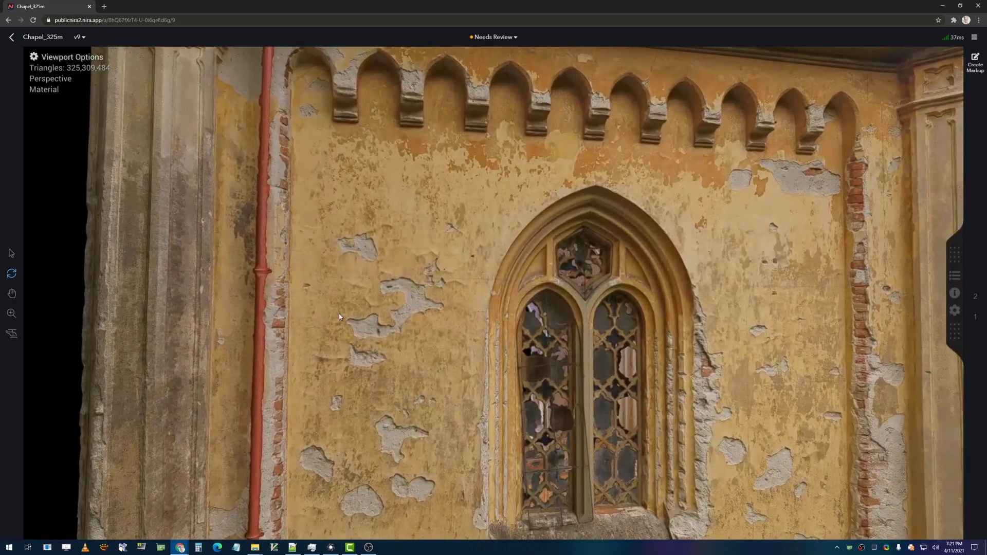
click(974, 38)
click(960, 71)
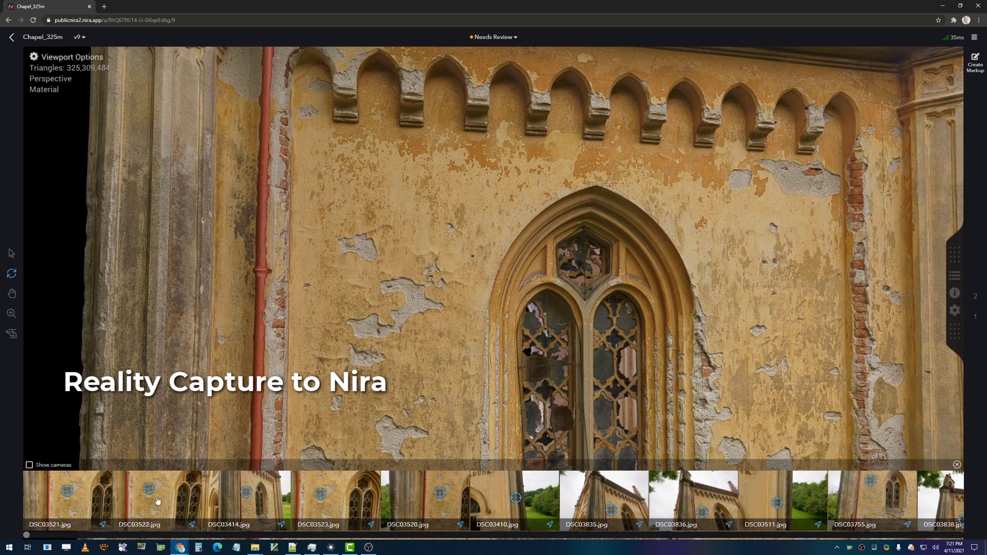
View source photo DSC03522.jpg and examine the damaged plaster patches on the wall in close-up
click(158, 500)
scroll(477, 228, up, 5)
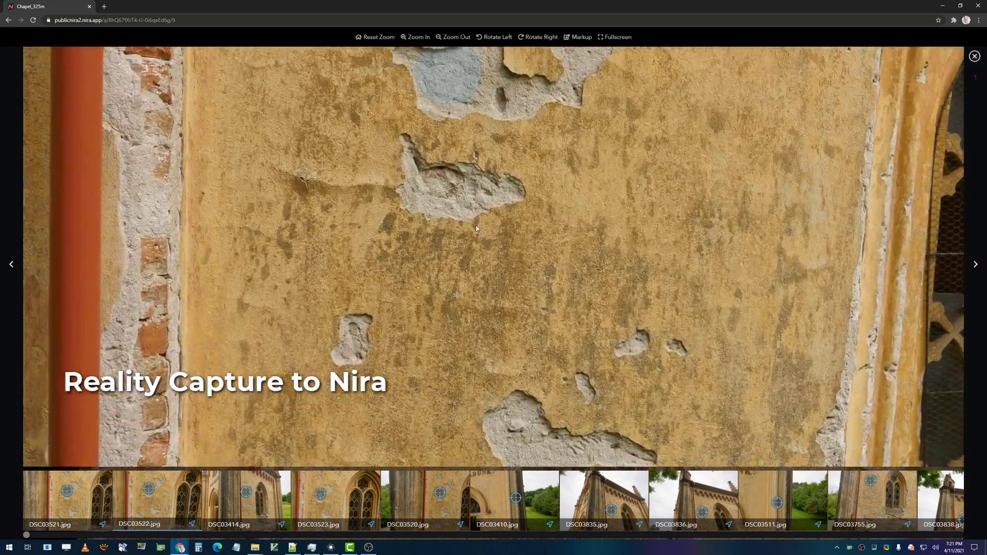
scroll(476, 229, up, 3)
drag(472, 238, 533, 202)
scroll(365, 325, up, 2)
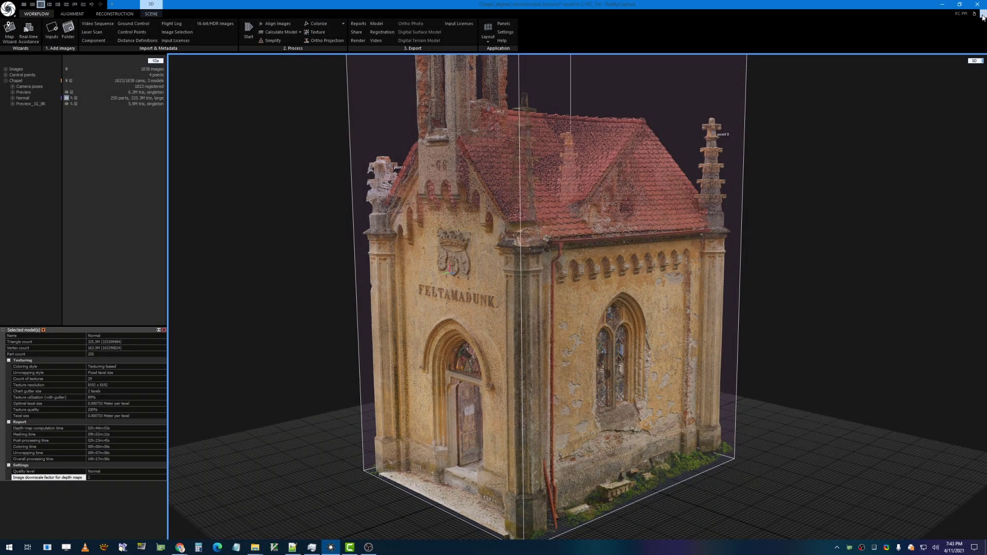
Switch to RealityCapture and check its version in the About information
click(983, 13)
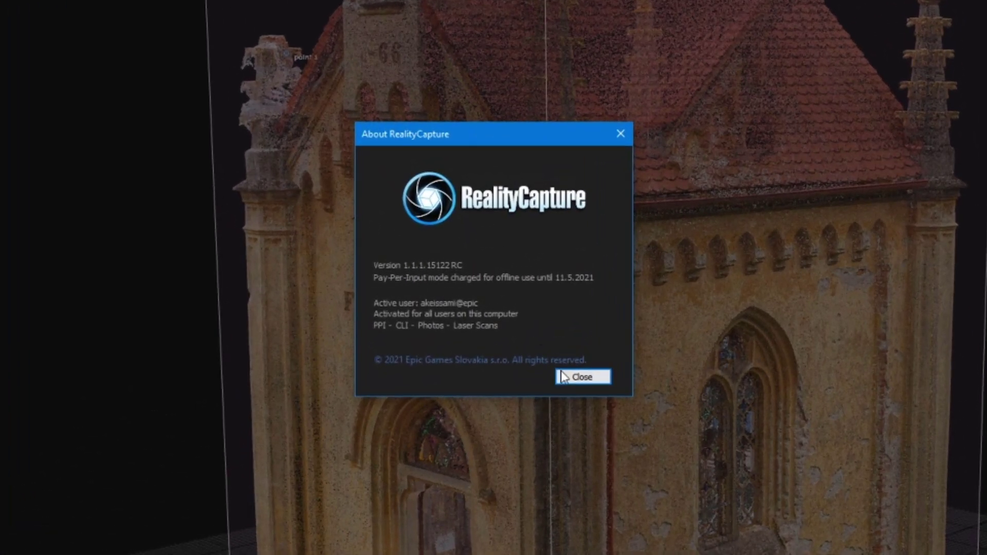
click(563, 377)
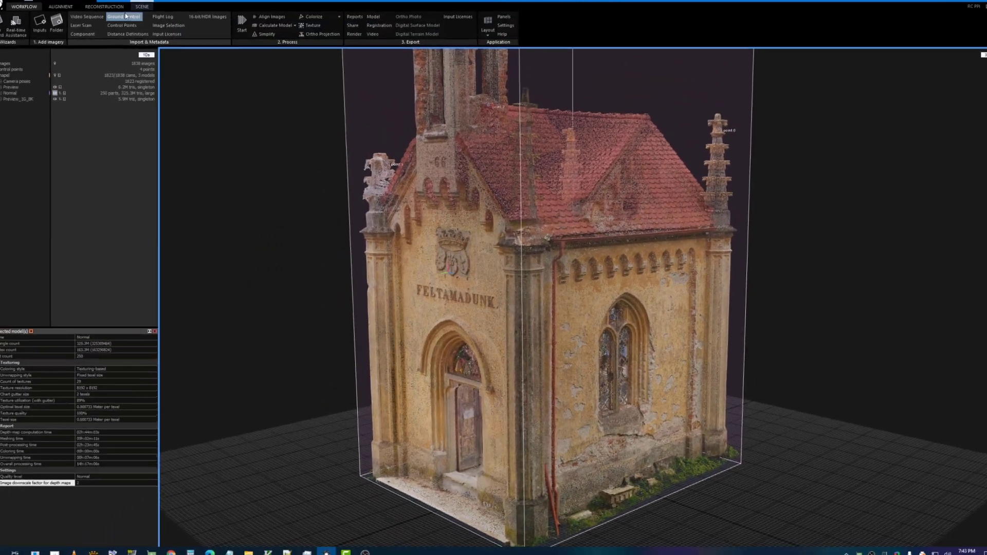
Export the chapel model to the _Export folder as a Wavefront obj file named Chapel, continuing to its export settings
click(104, 6)
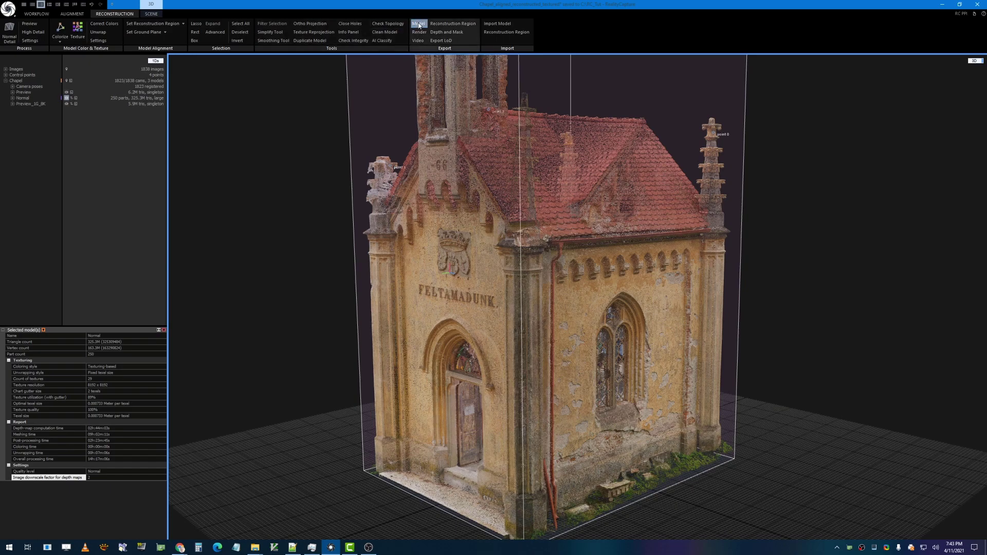
click(419, 25)
text(Ch)
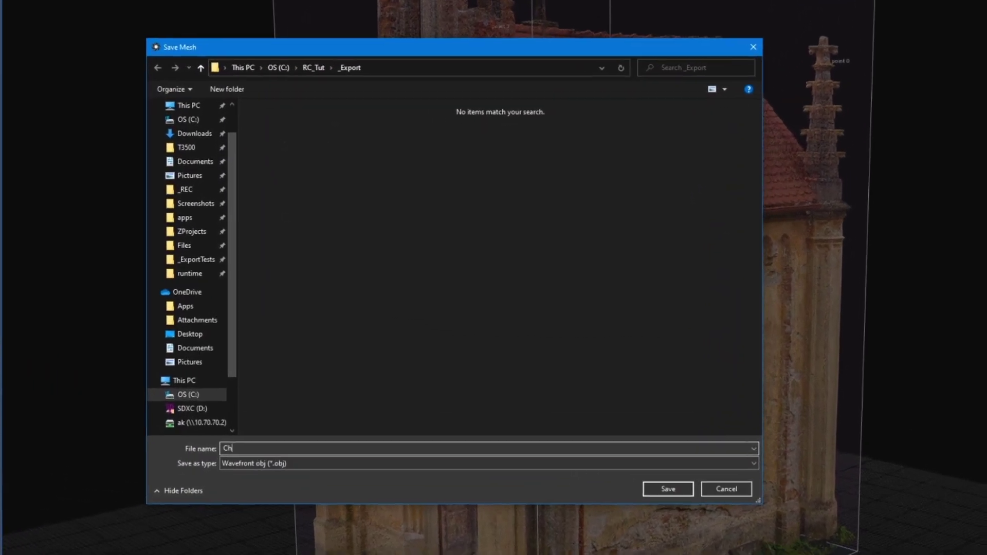
text(apel)
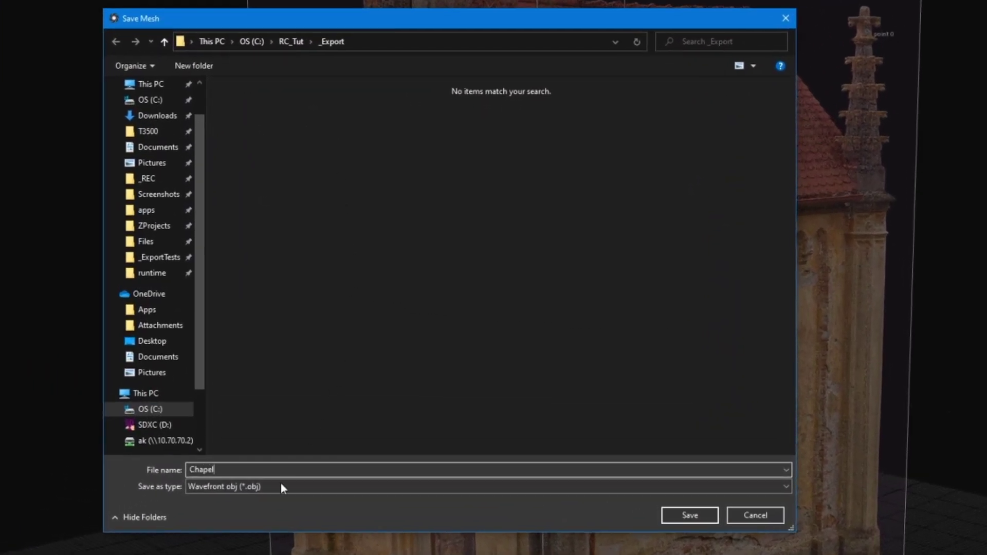
click(281, 486)
click(241, 496)
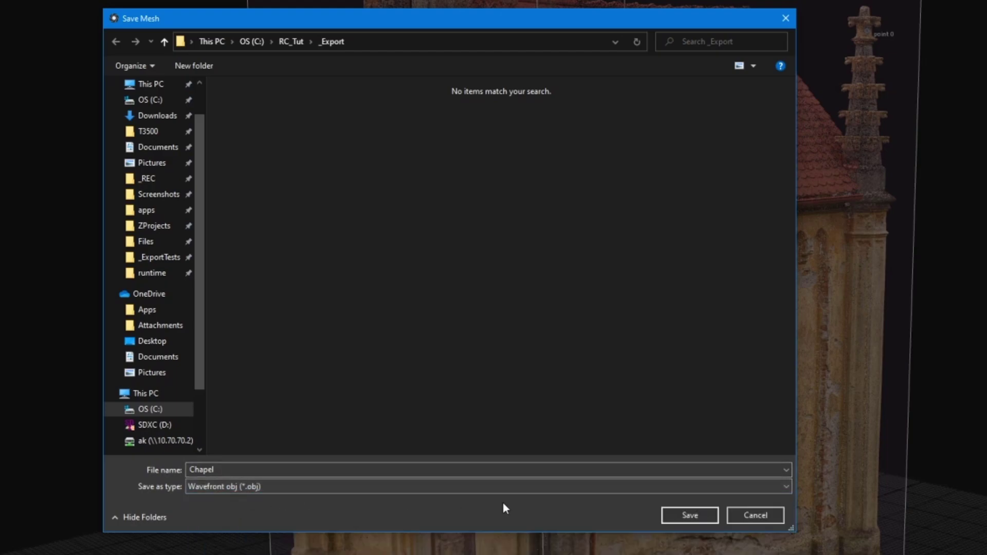
click(704, 517)
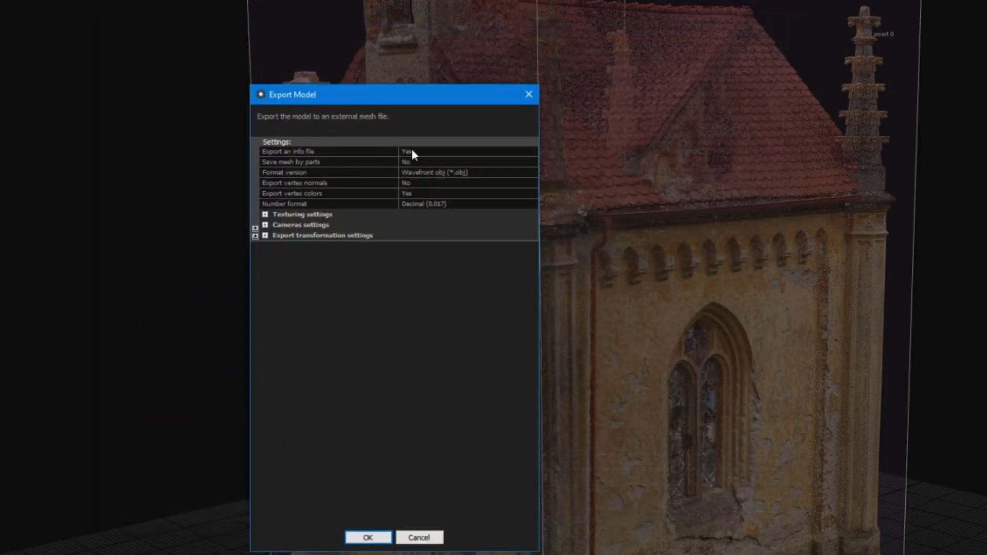
Disable the info file export and set the mesh to be saved by parts
click(415, 150)
click(533, 151)
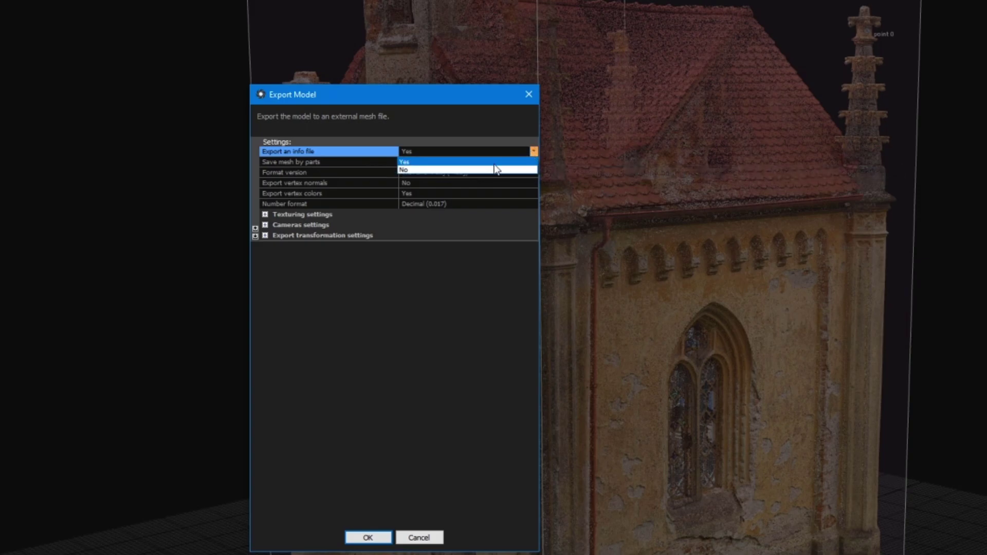
click(478, 171)
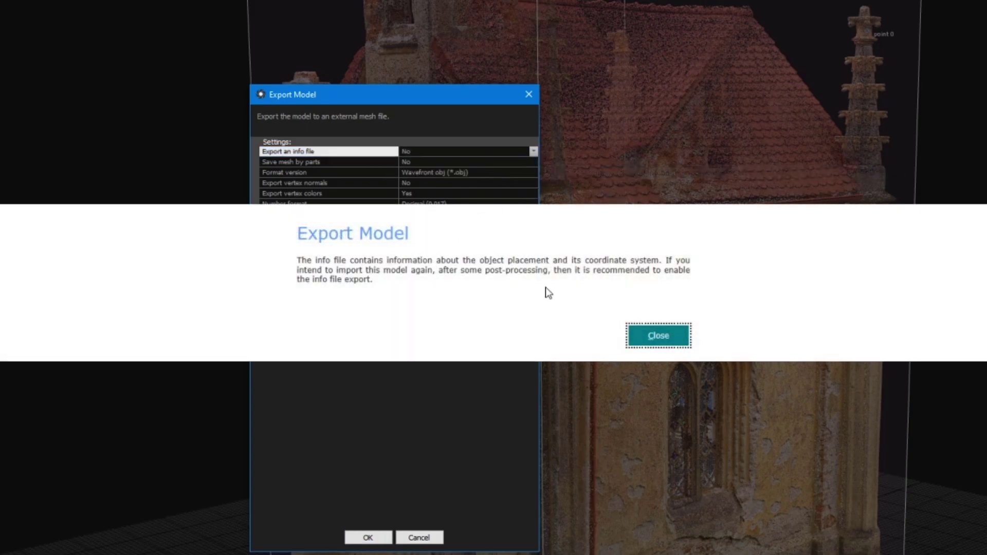
click(660, 339)
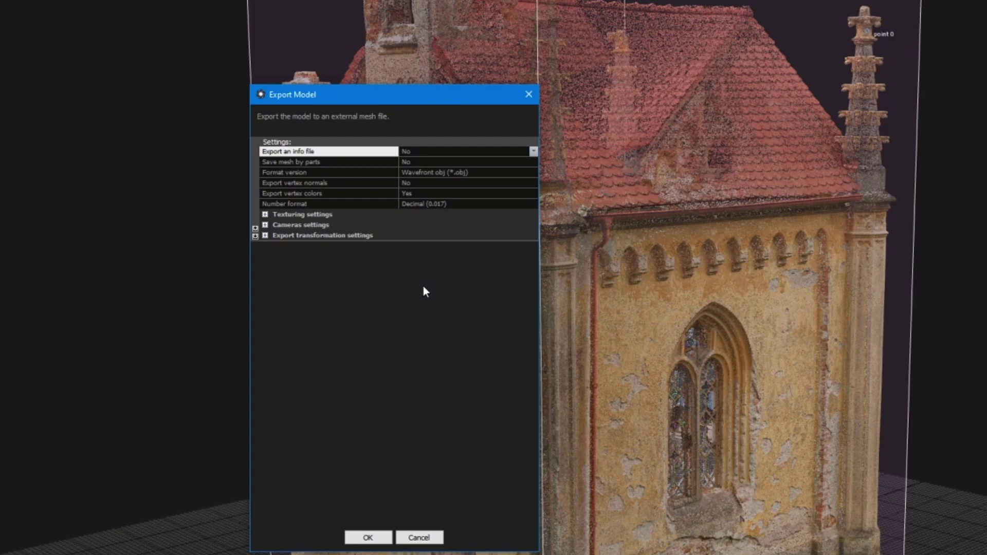
click(533, 162)
click(531, 176)
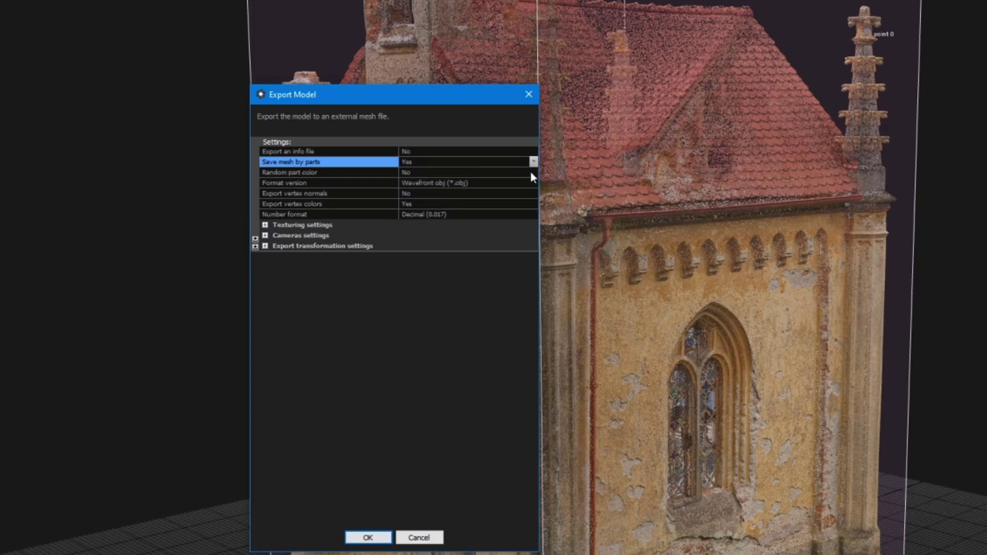
Disable vertex color export and set the number format to Decimal 6 (trimmed)
click(526, 204)
click(532, 204)
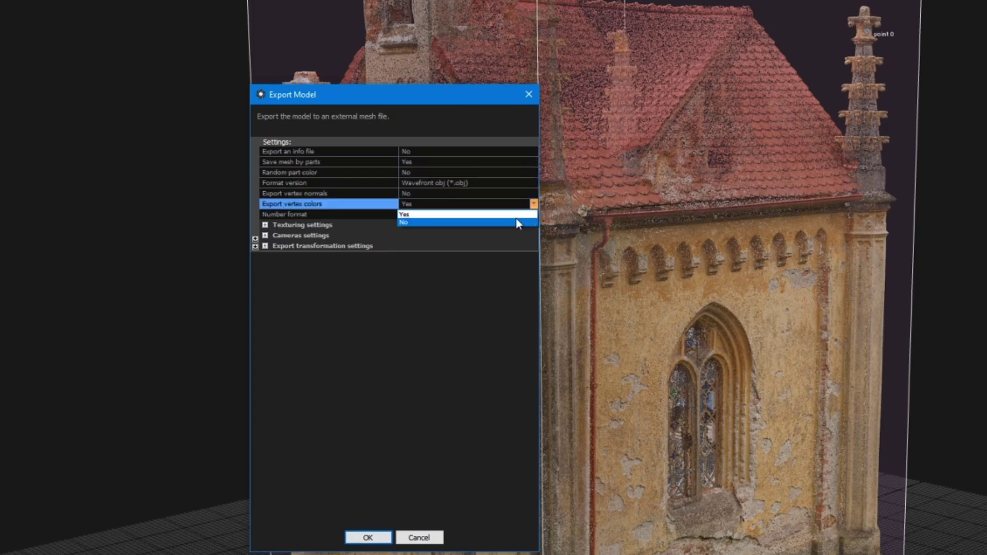
click(516, 222)
click(525, 214)
click(532, 214)
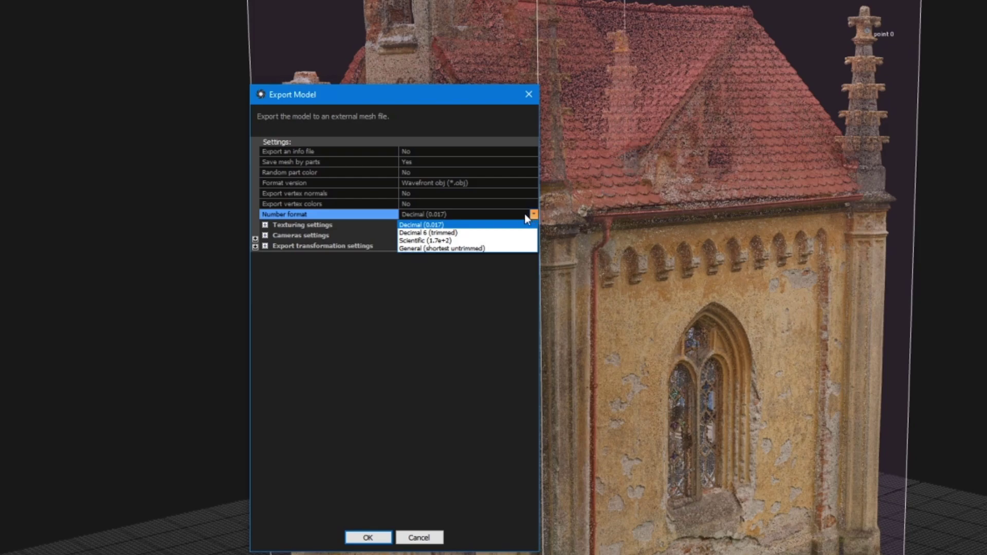
click(462, 233)
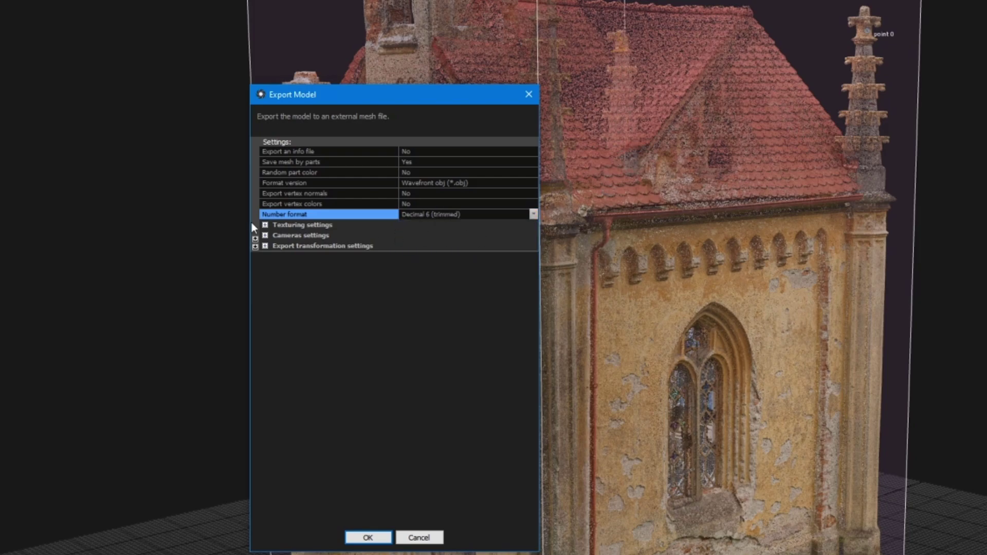
Set the exported textures' pixel format to 24-bit BGR in the texturing settings
click(265, 225)
click(449, 287)
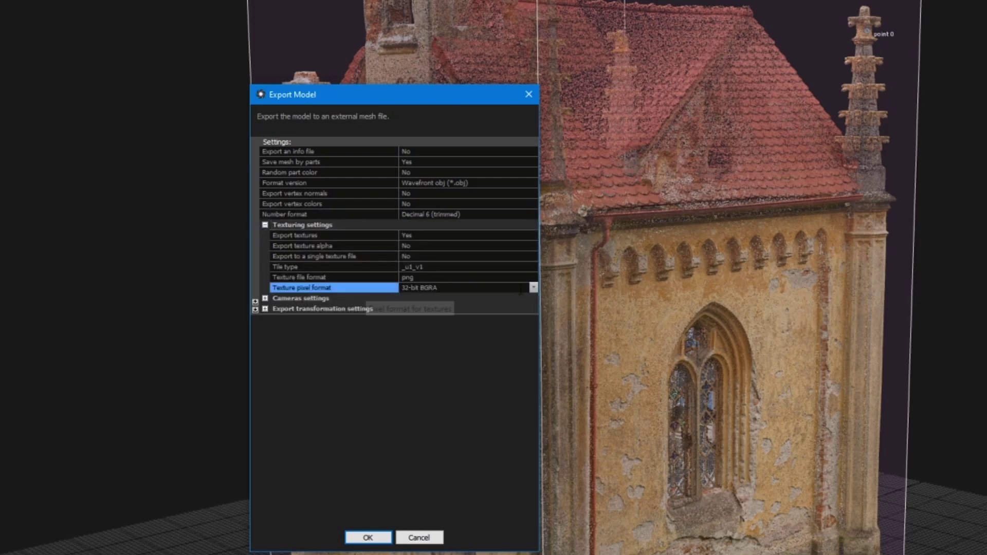
click(457, 289)
click(467, 303)
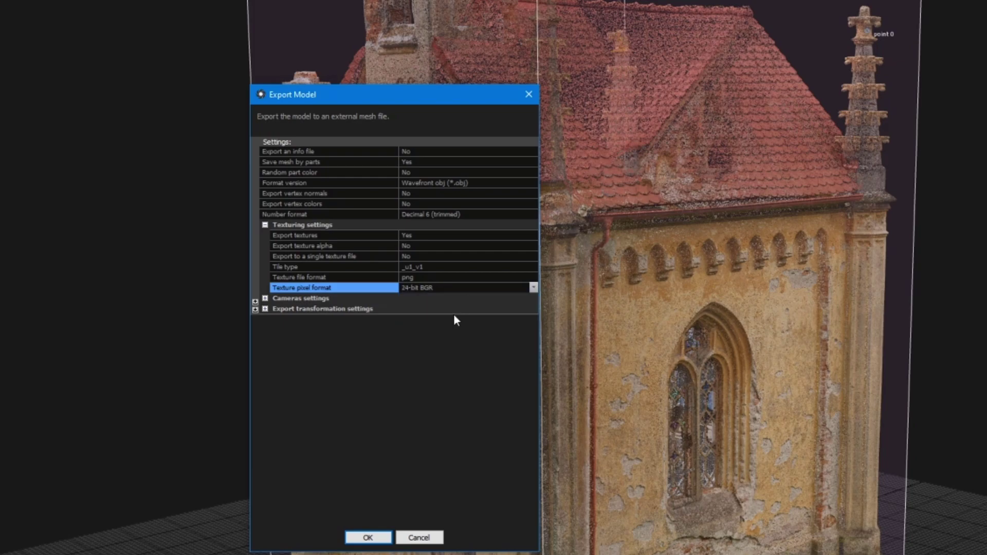
Review the model export's camera settings and its scene and normal transformation settings
click(265, 298)
click(265, 319)
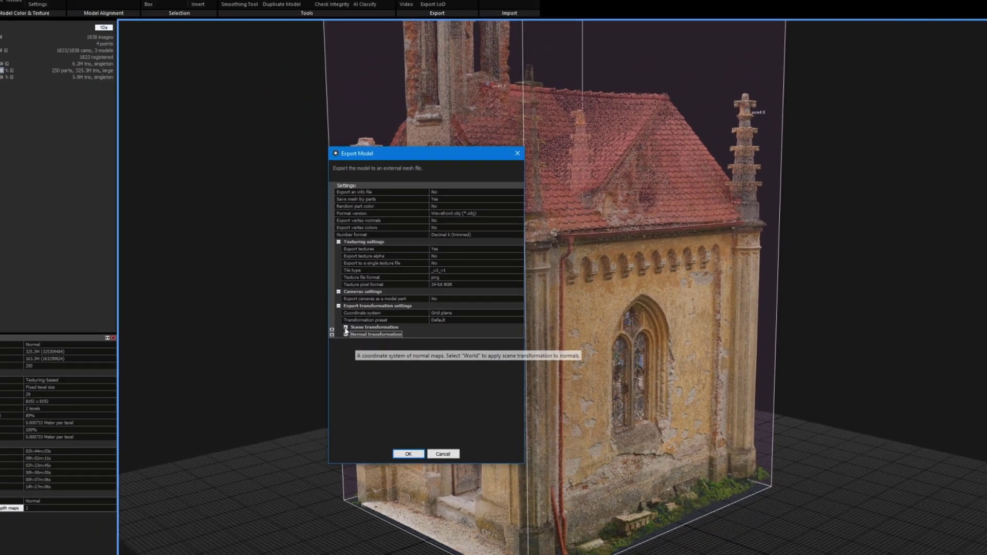
click(311, 338)
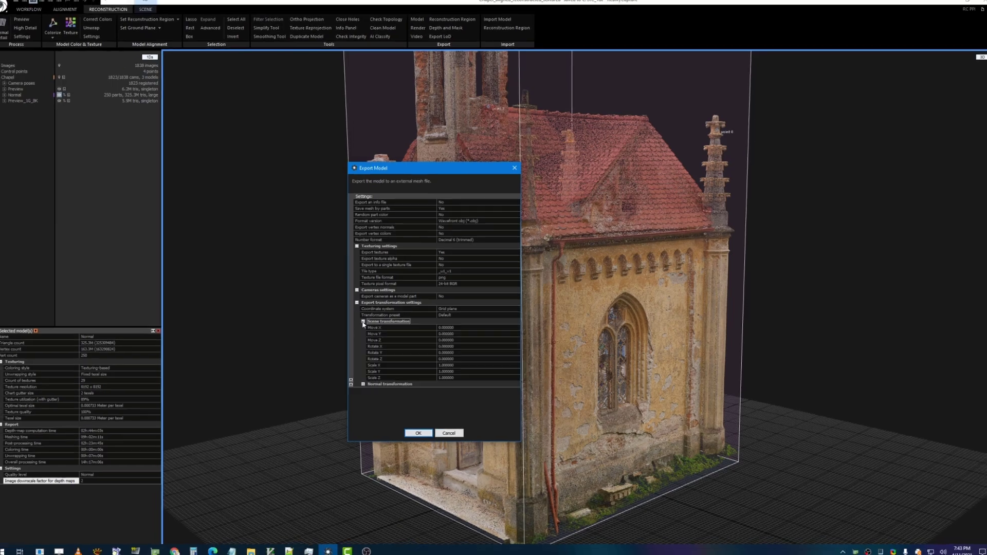
click(312, 347)
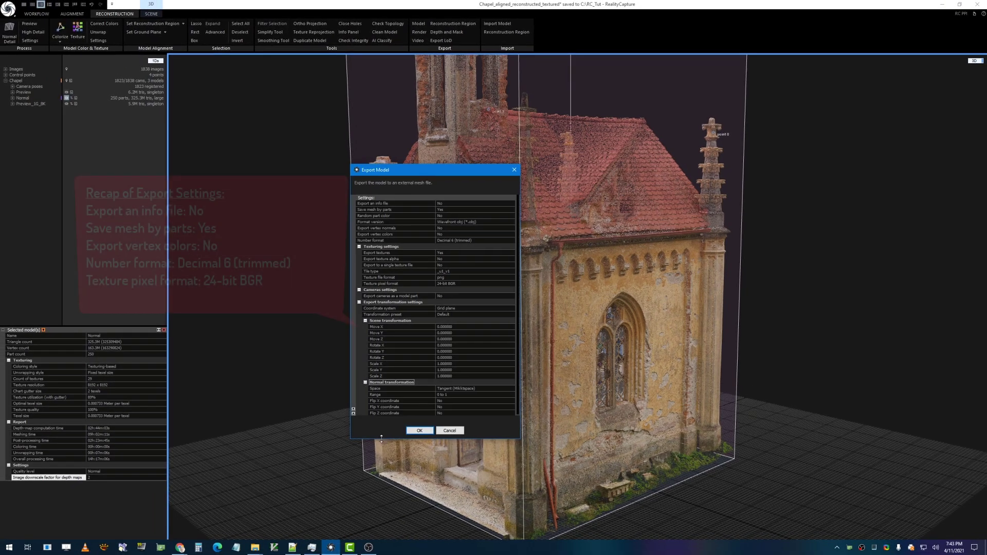
drag(389, 439, 392, 454)
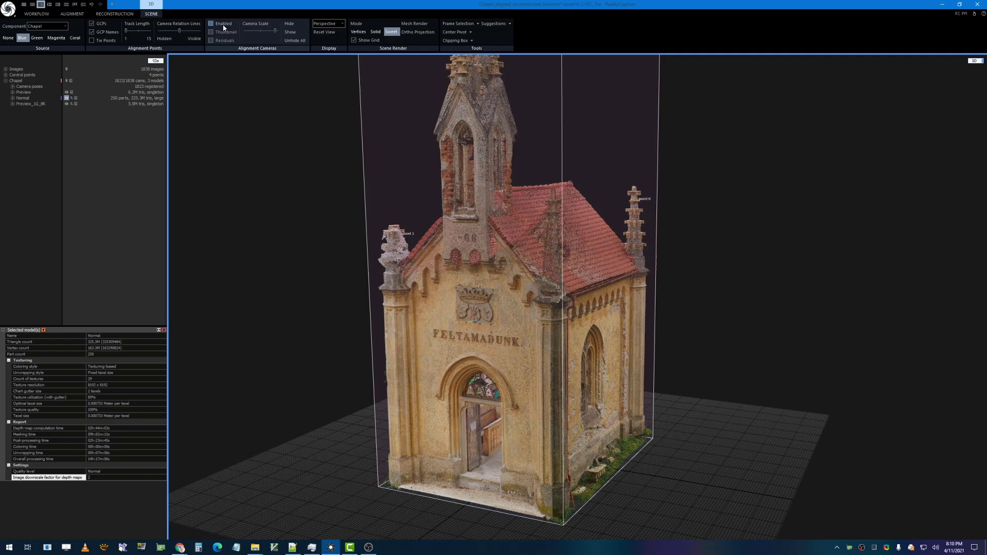
Show the alignment cameras with their image thumbnails around the chapel model and inspect their arrangement
click(222, 23)
click(225, 32)
scroll(270, 119, up, 3)
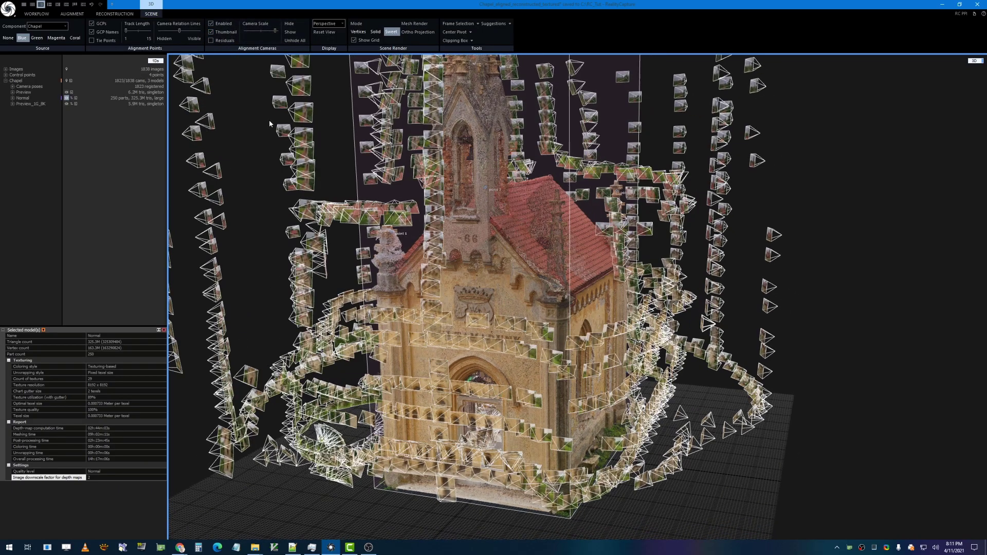
drag(269, 119, 247, 111)
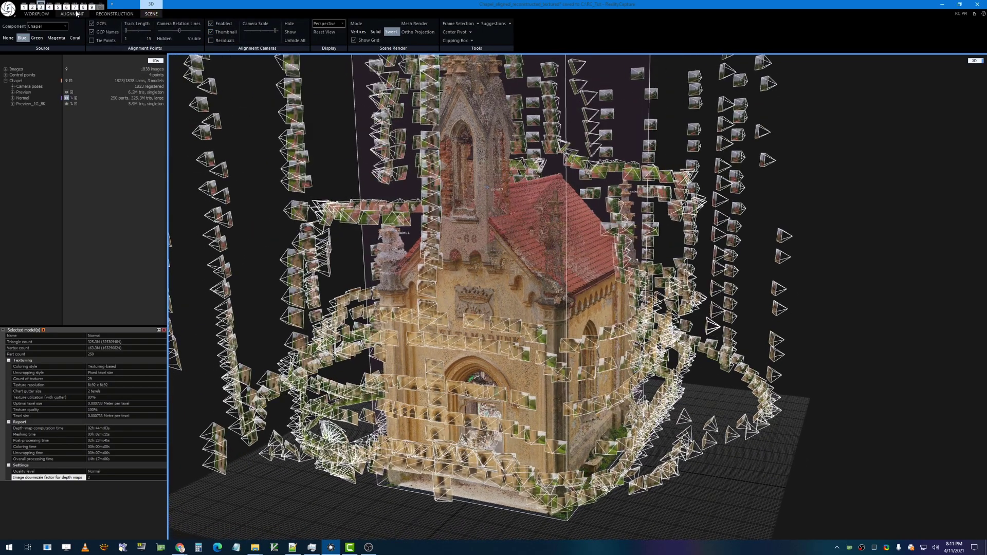
Export the registration to the _Export folder as Internal/External camera parameters named Chapel_cameras, keeping the default export parameters
click(76, 14)
click(358, 23)
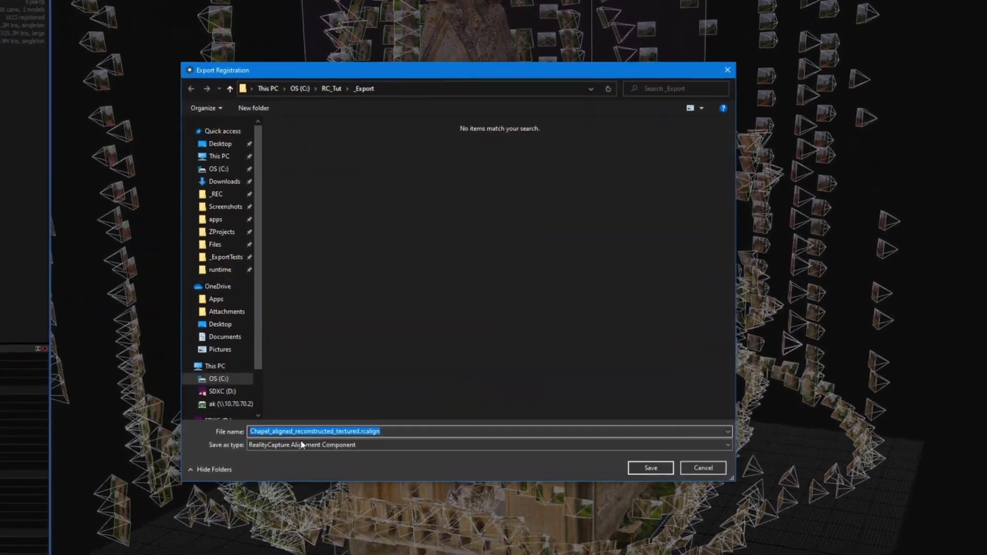
click(342, 409)
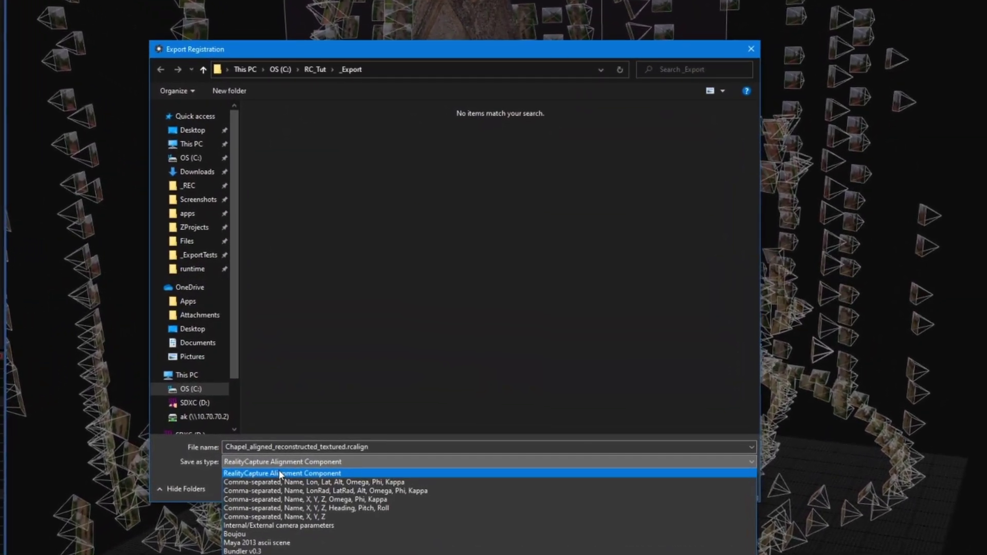
click(276, 525)
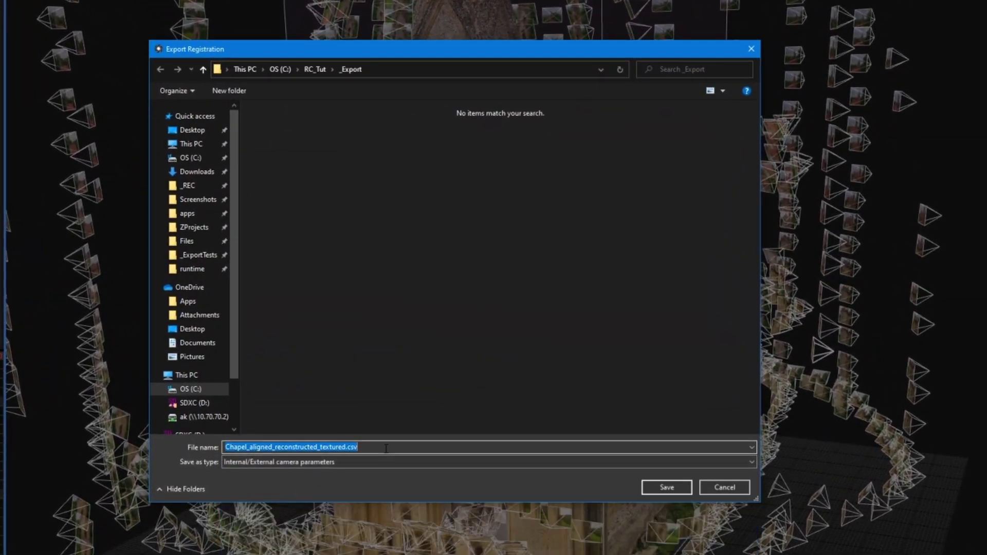
text(Chapel_cameras)
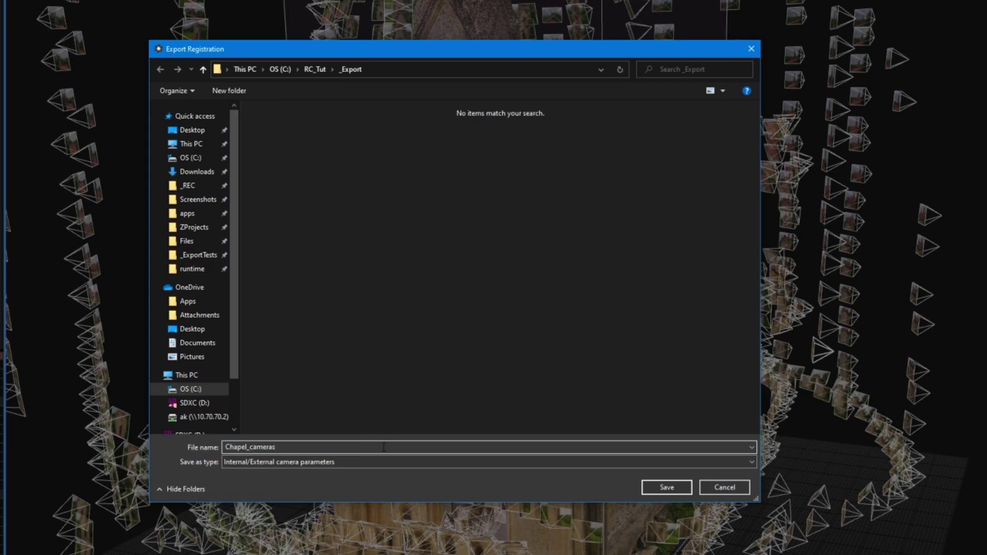
click(662, 492)
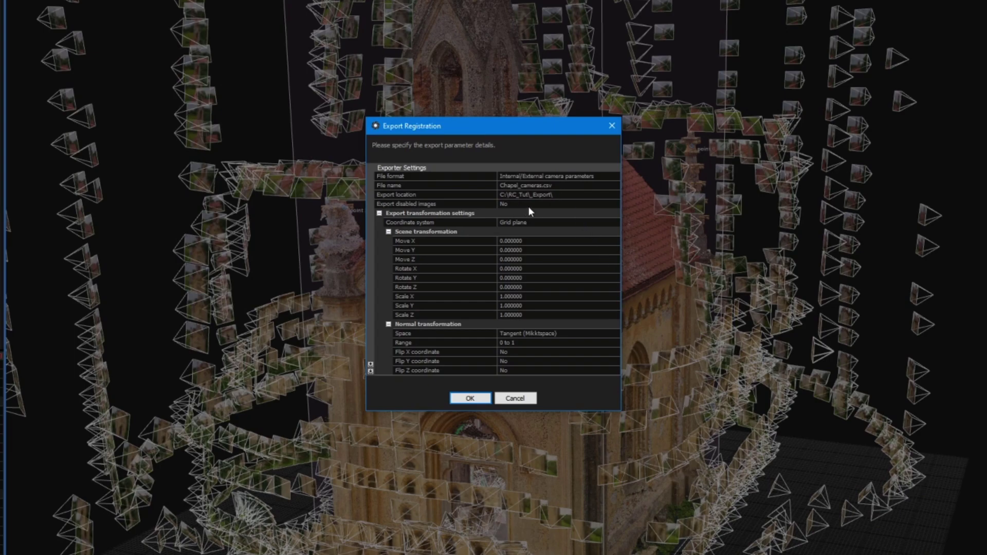
click(470, 398)
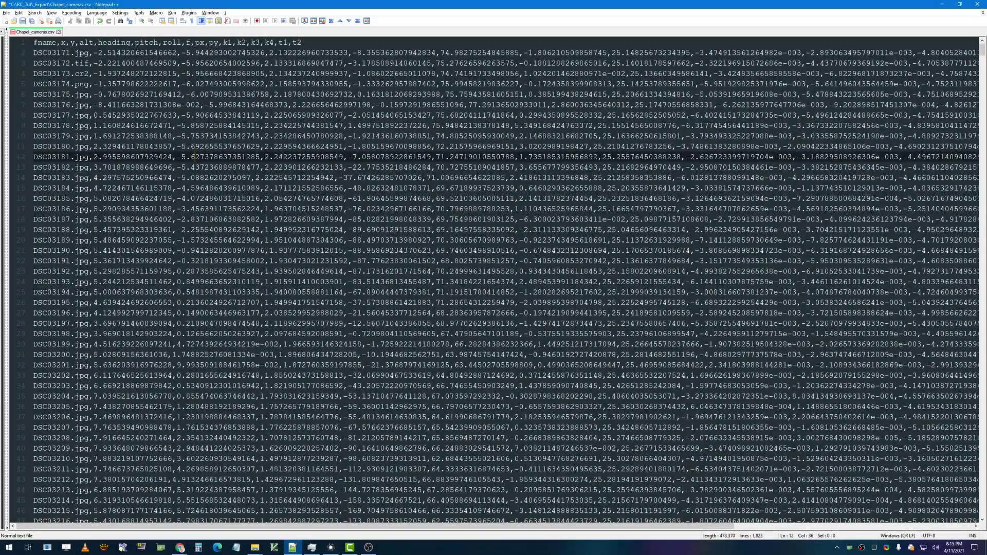
Change the DSC03172 entry's file extension to jpg in the camera CSV
double_click(84, 55)
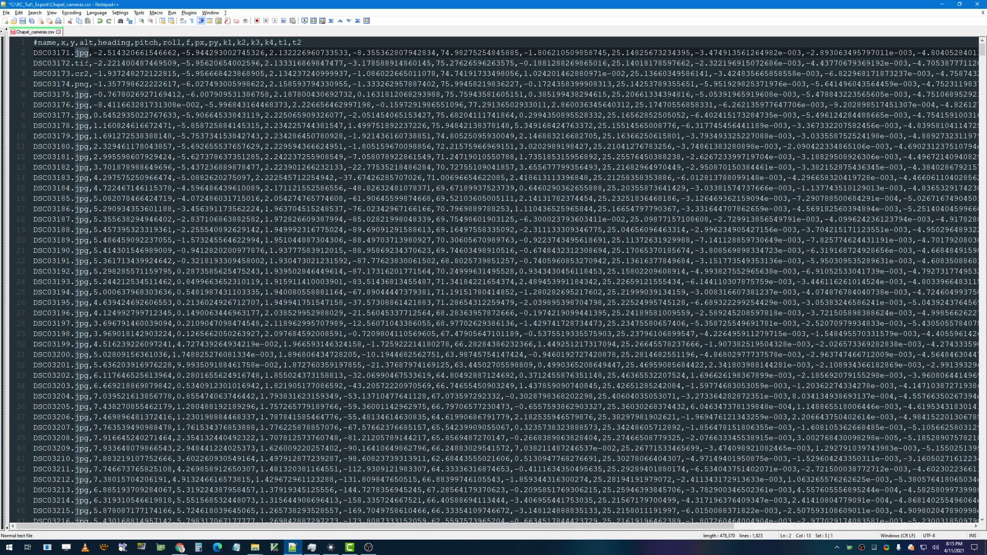
double_click(82, 63)
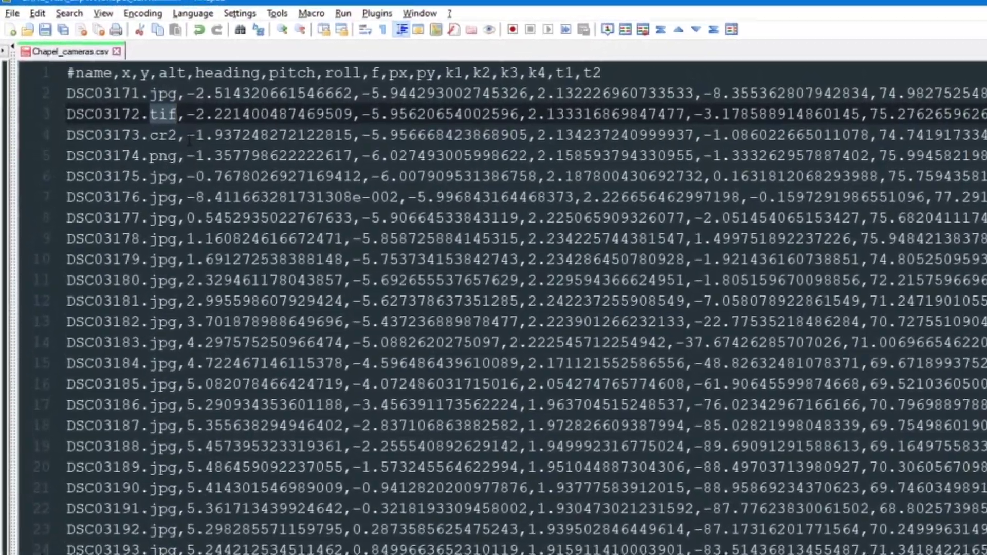
text(jpg)
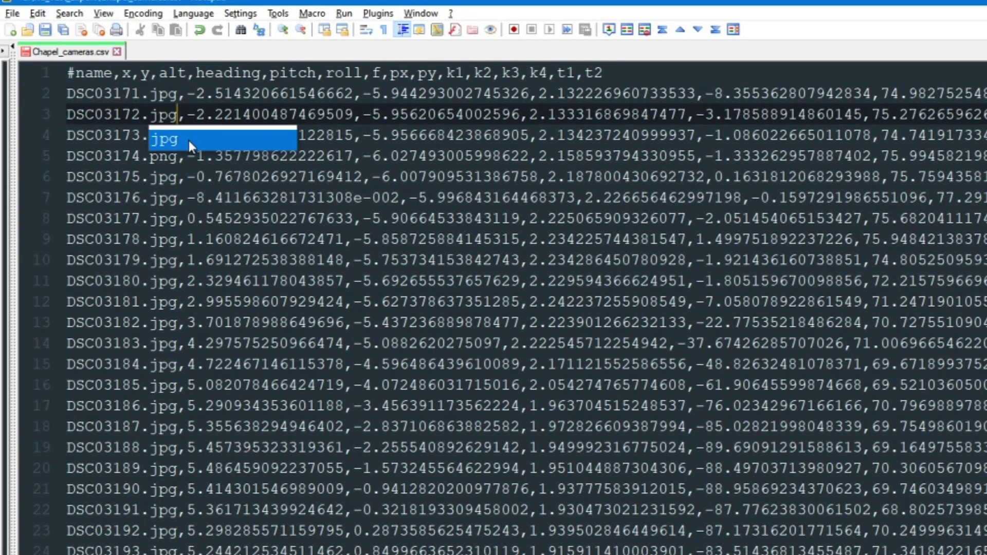
key(Escape)
Change the DSC03173 entry's file extension to jpg
key(Down)
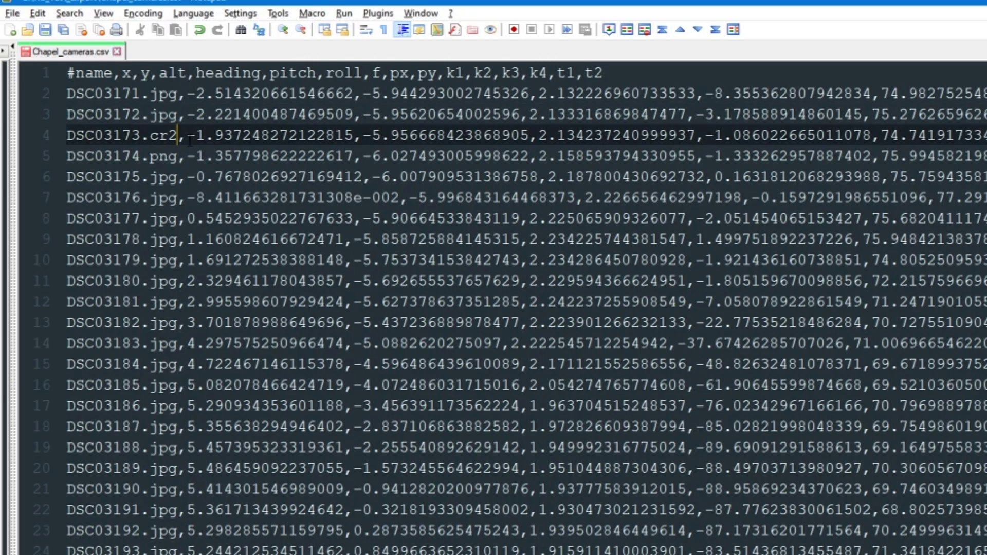
key(BackSpace)
key(BackSpace)
key(BackSpace)
text(jpg)
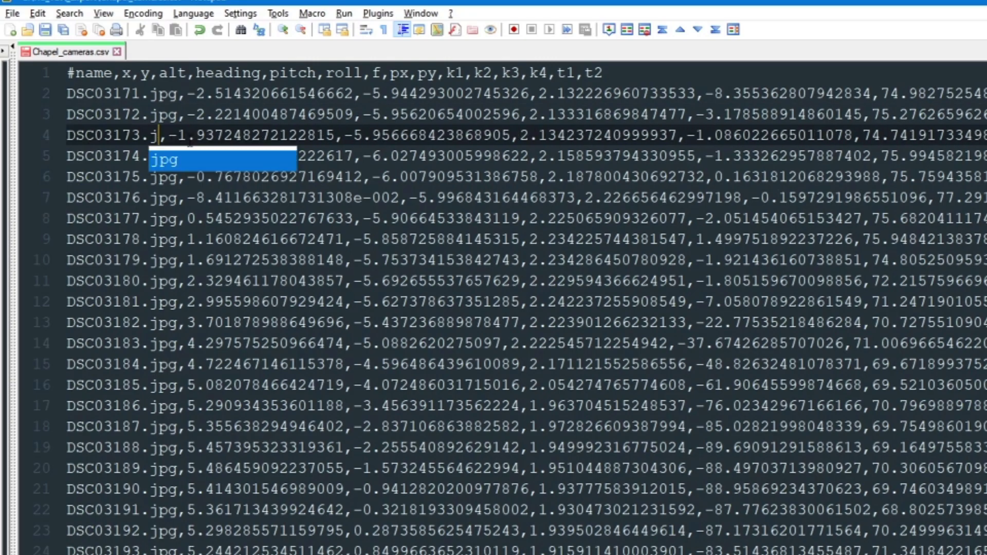
key(Escape)
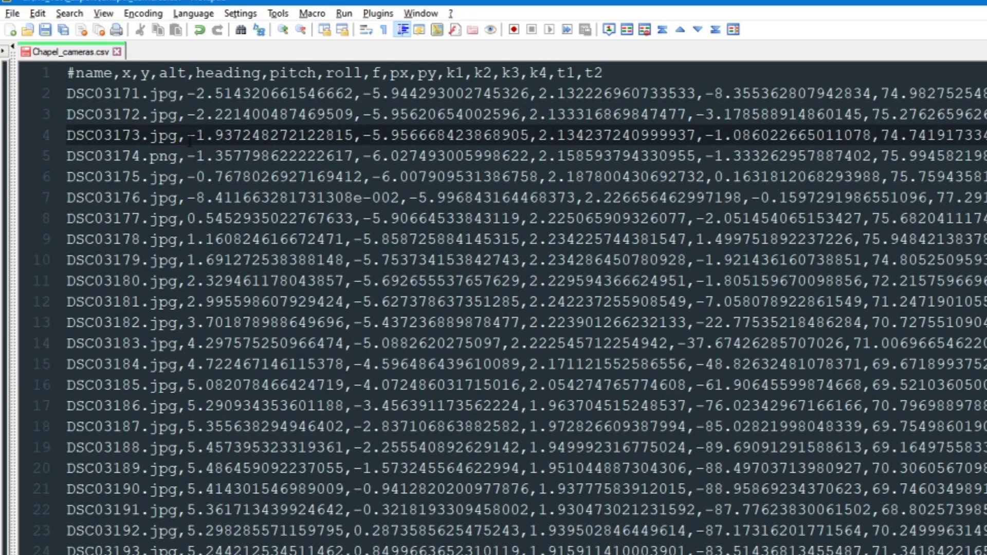
Change the DSC03174 entry's file extension to jpg
key(Down)
key(BackSpace)
key(BackSpace)
key(BackSpace)
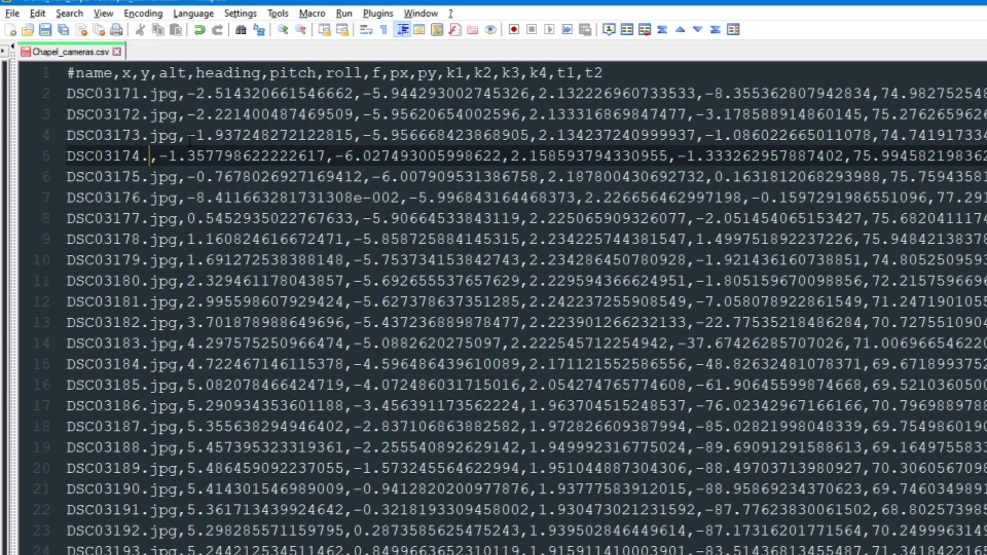
text(jpg)
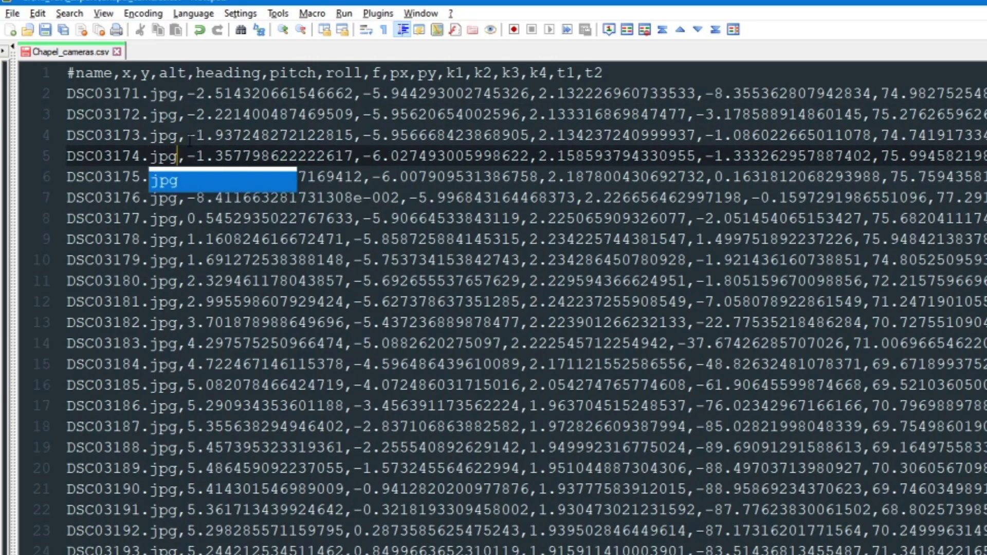
key(Escape)
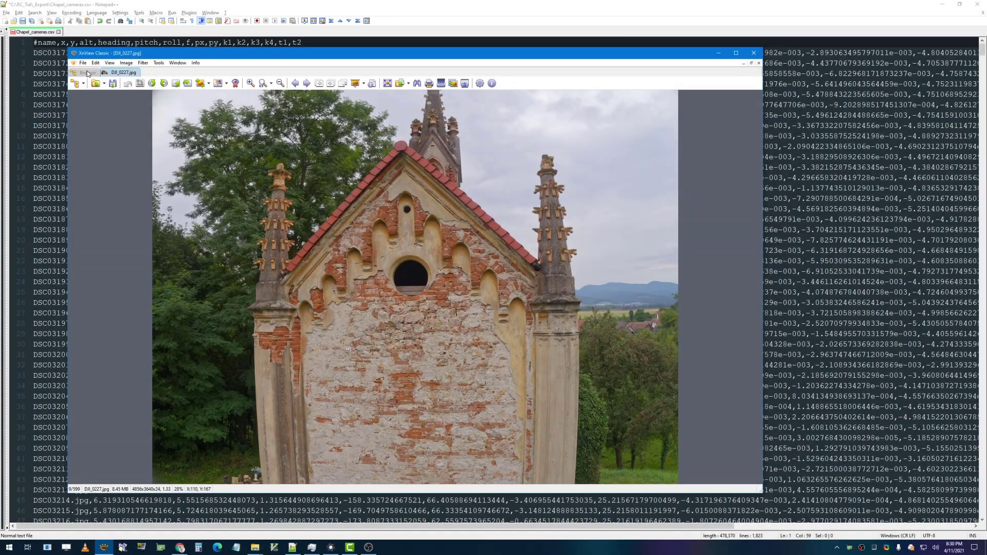
In XnView, batch rename all selected images in the Drone folder using the name template <Date [Y-m-d_H-M-S]>
click(88, 73)
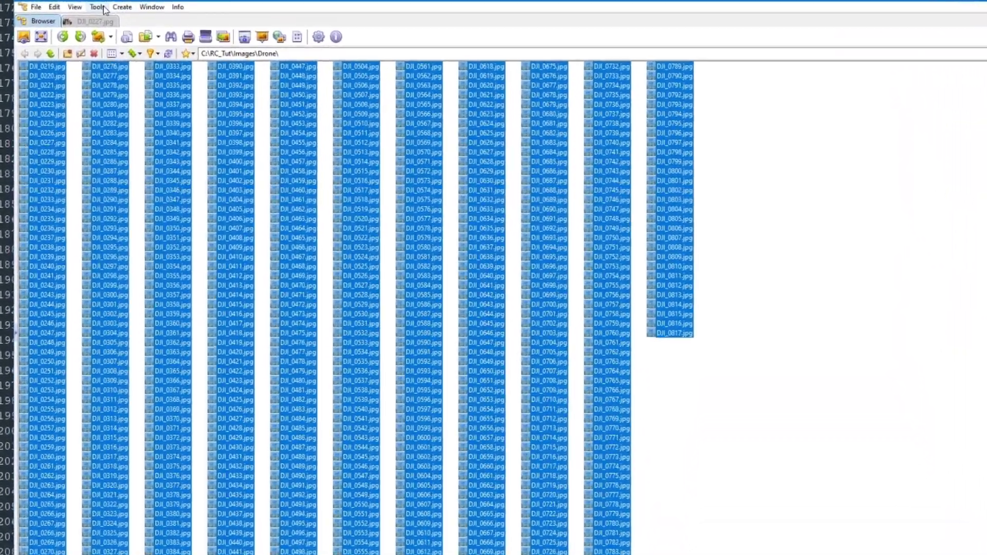
click(126, 63)
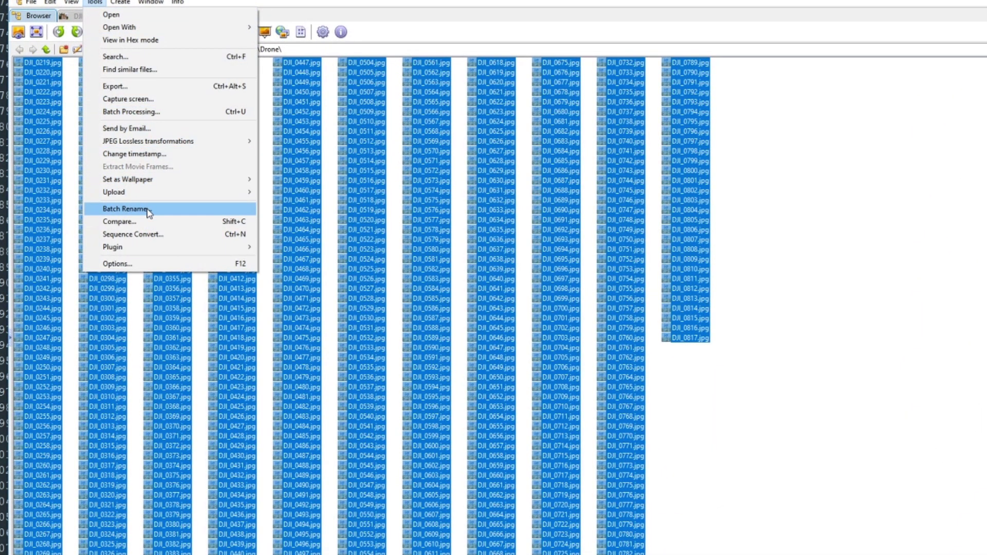
click(125, 209)
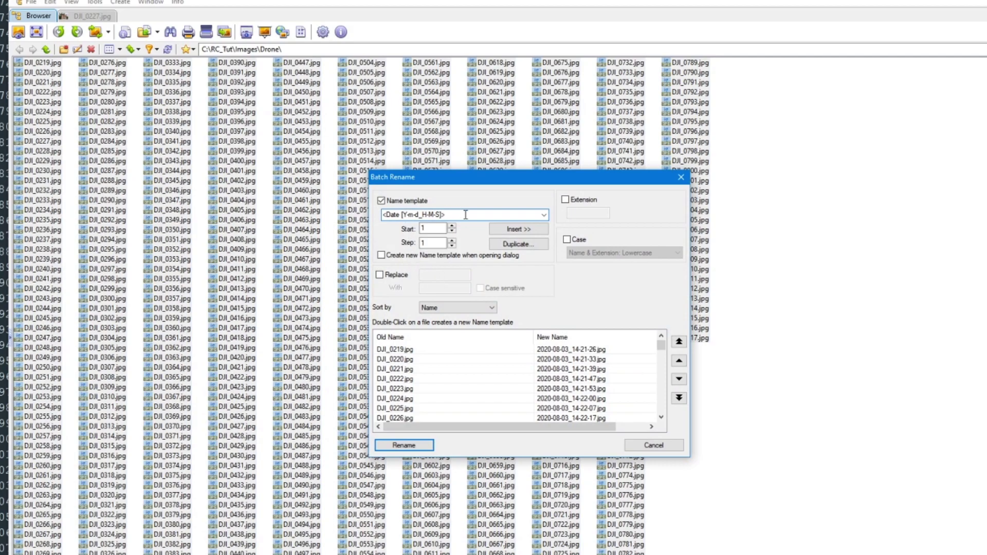
drag(465, 215, 386, 217)
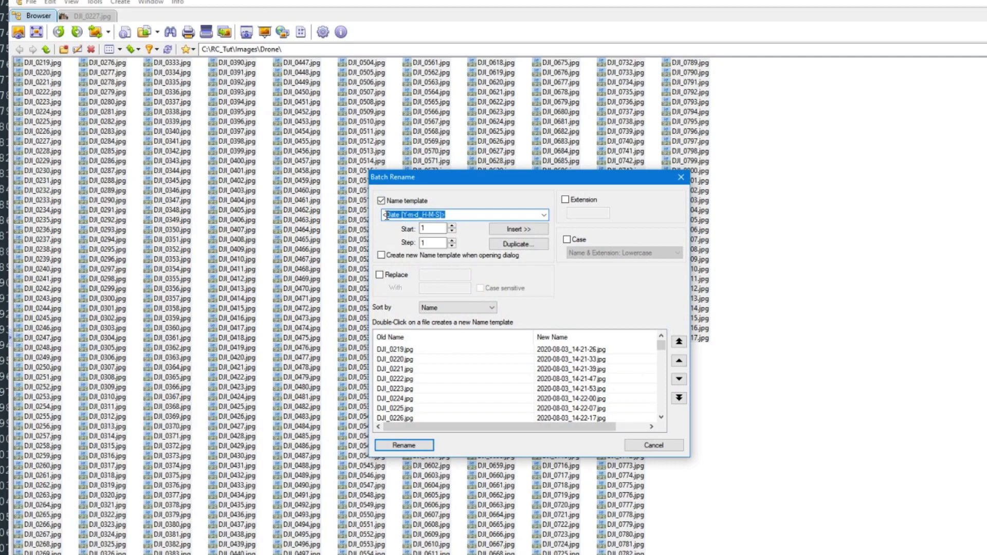
click(408, 350)
drag(662, 345, 657, 422)
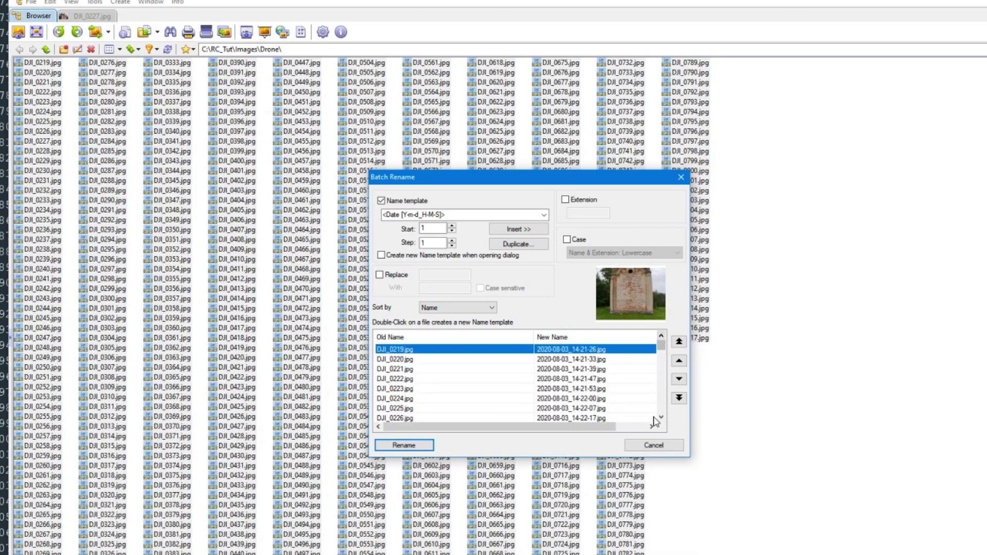
click(404, 446)
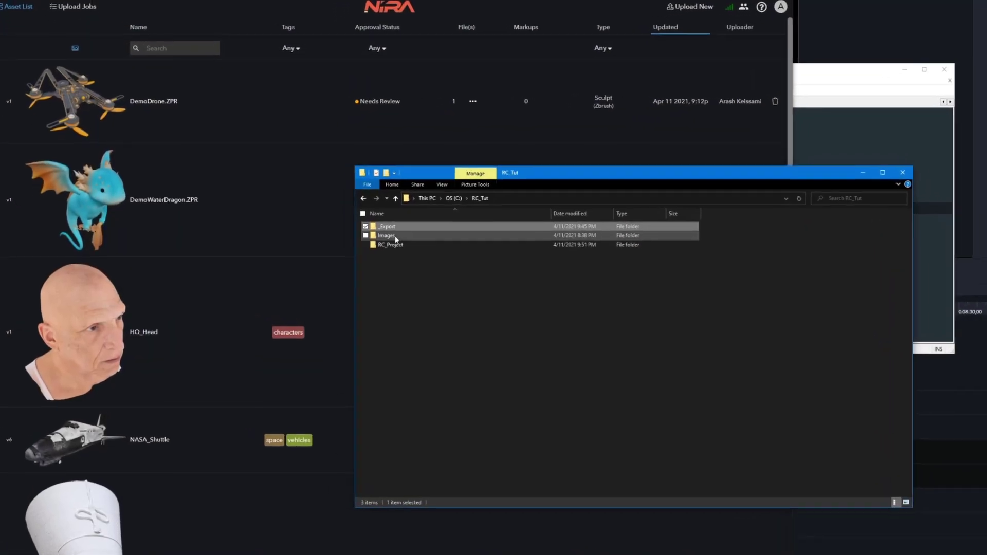
Check the combined size of the _Export and Images folders in RC_Tut
ctrl+click(395, 236)
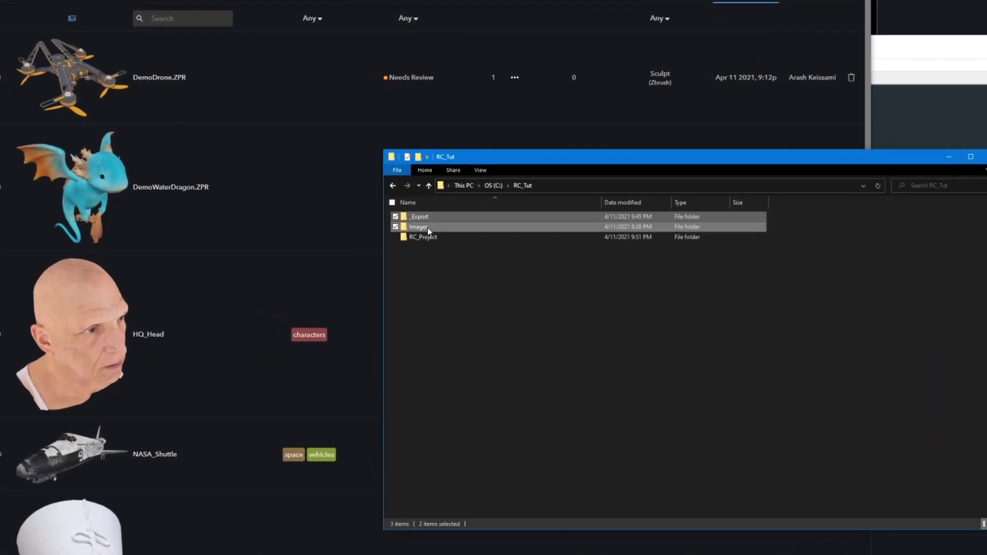
right_click(396, 236)
click(332, 407)
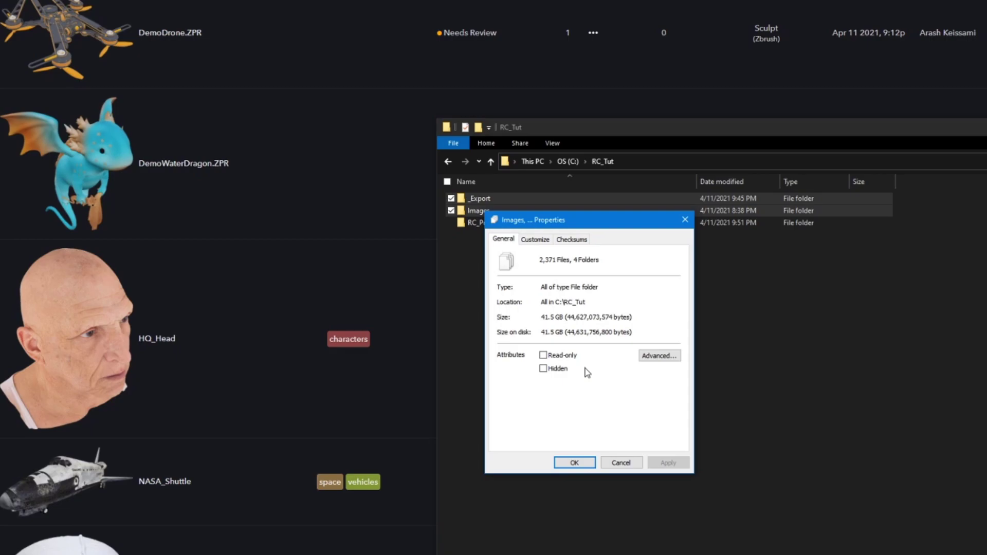
drag(645, 323, 539, 325)
click(607, 463)
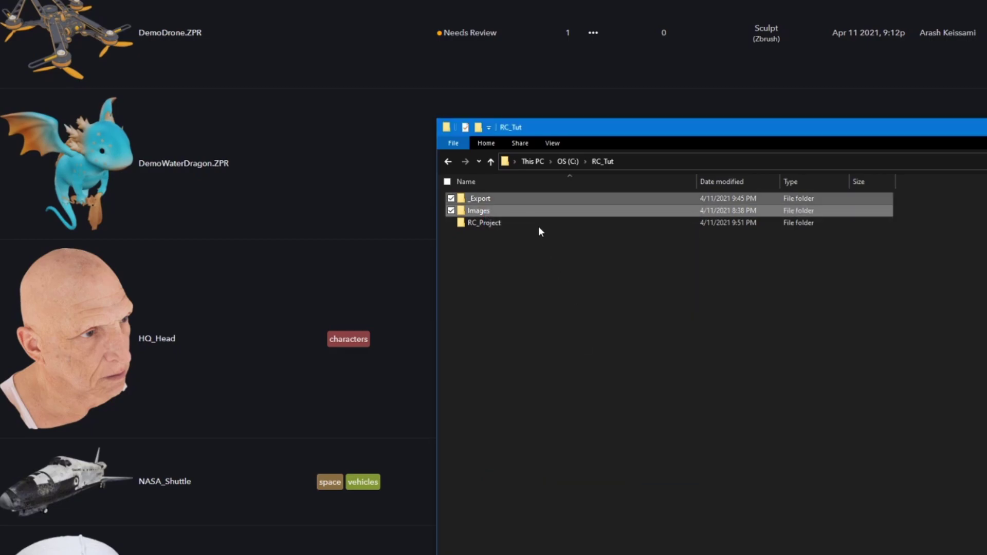
Upload the _Export and Images folders to Nira as a Photogrammetry asset named Chapel_Normal_Detail
drag(486, 204, 314, 336)
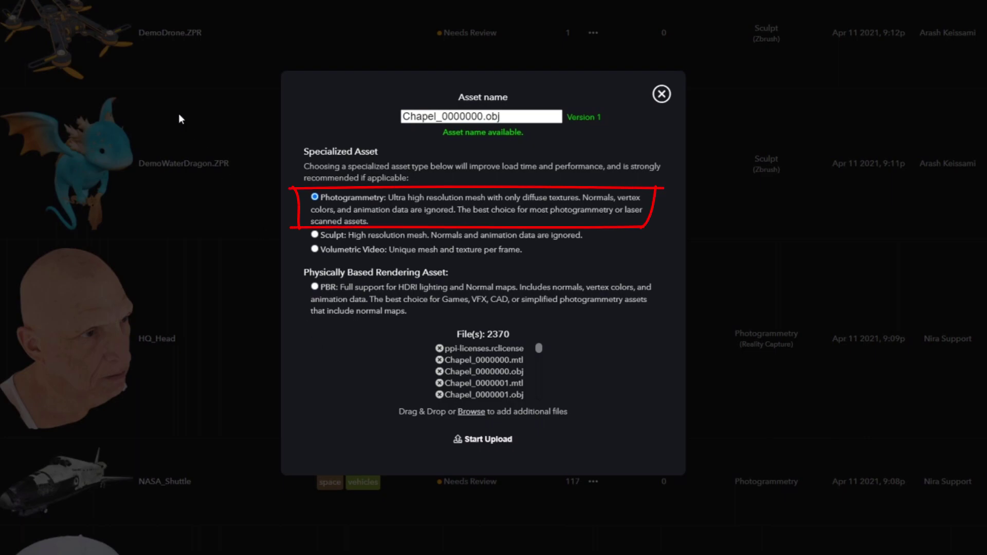
triple_click(443, 117)
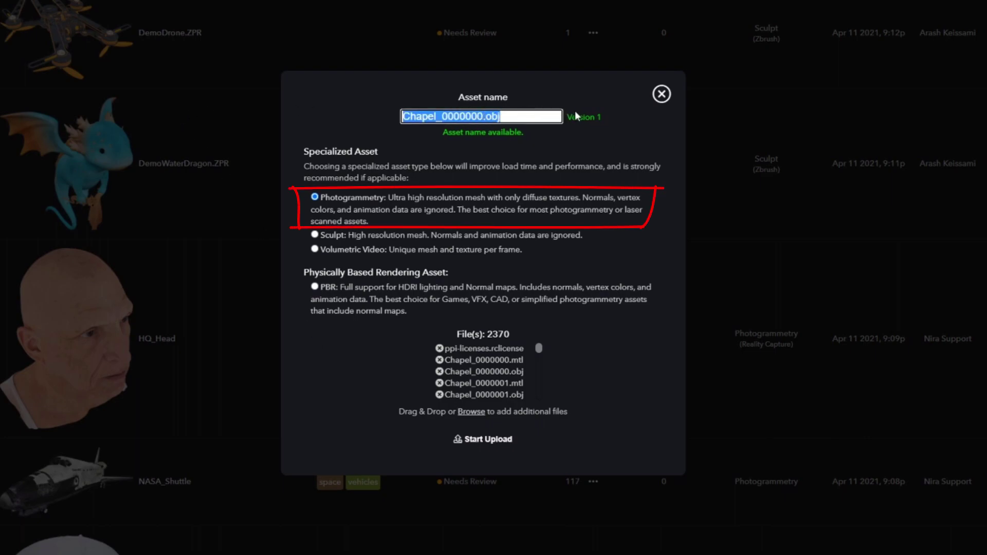
key(End)
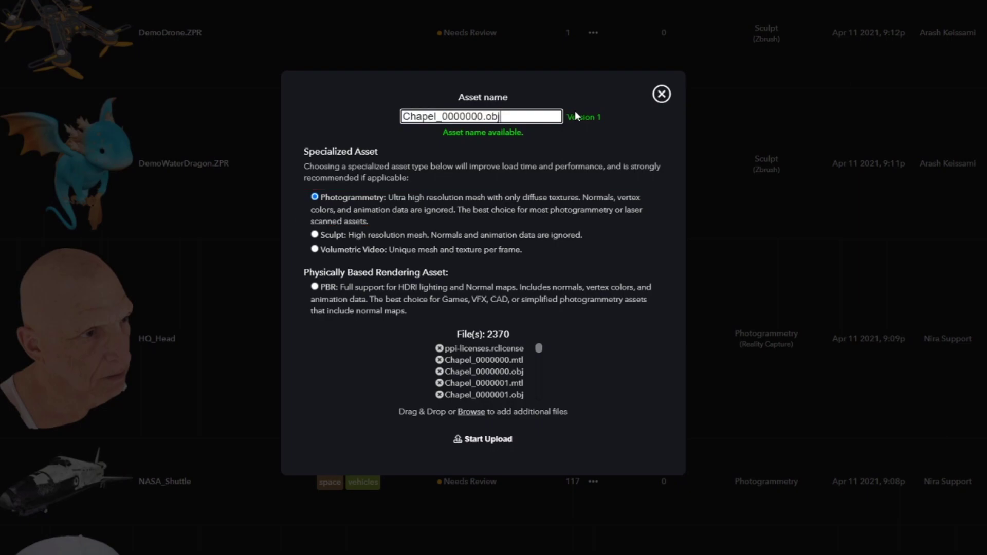
key(BackSpace)
key(BackSpace)
key(BackSpace)
key(BackSpace)
key(BackSpace)
key(BackSpace)
key(BackSpace)
key(BackSpace)
key(BackSpace)
key(BackSpace)
key(BackSpace)
key(BackSpace)
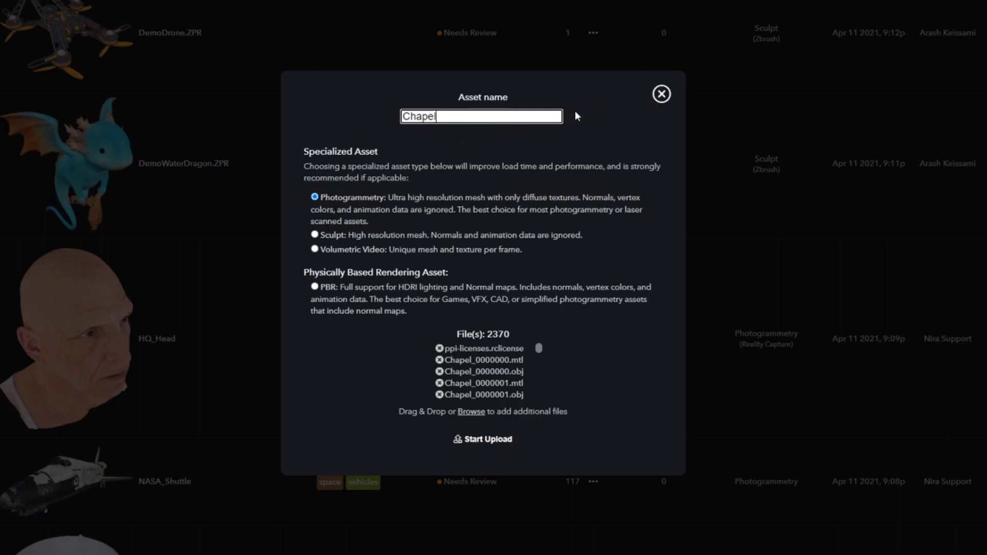
text(_Normal)
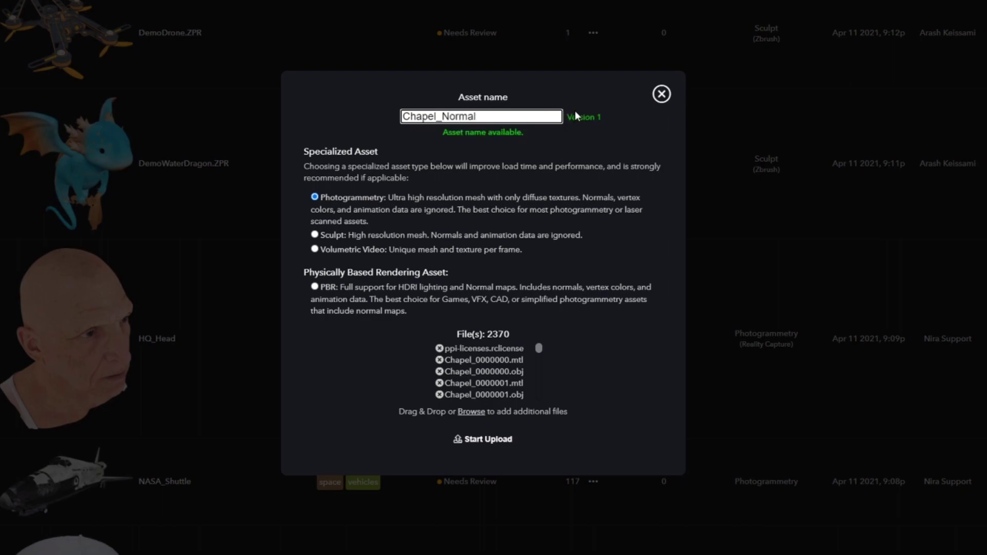
text(_Detail)
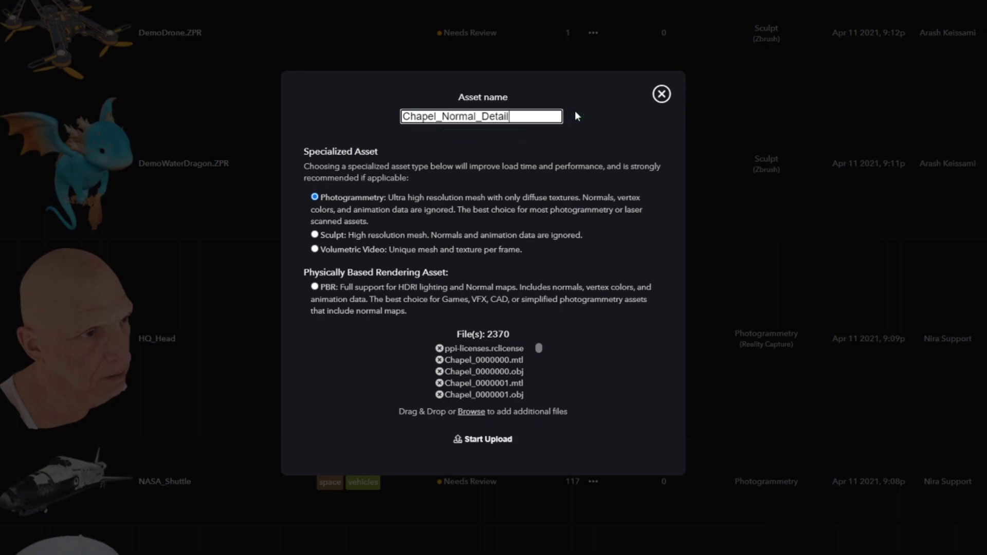
click(329, 381)
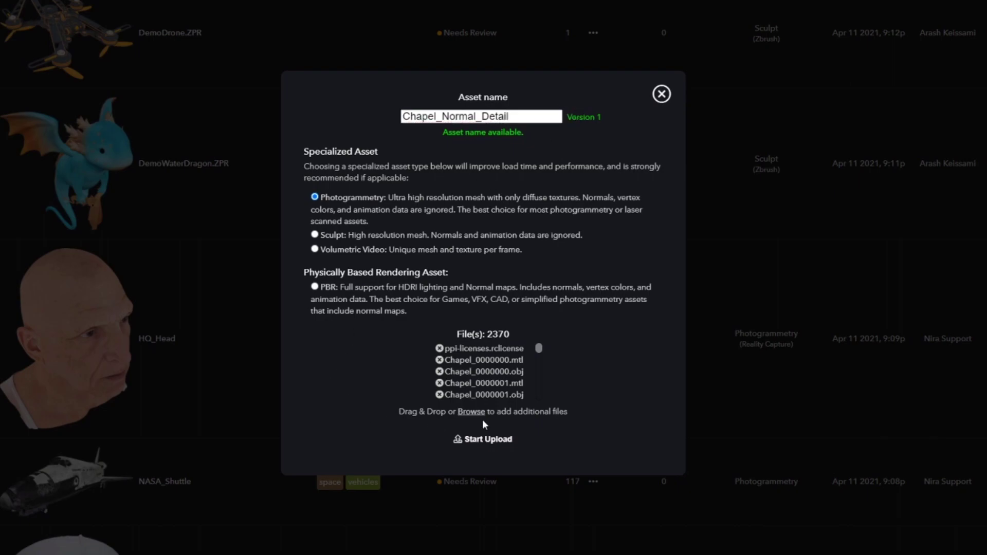
click(478, 440)
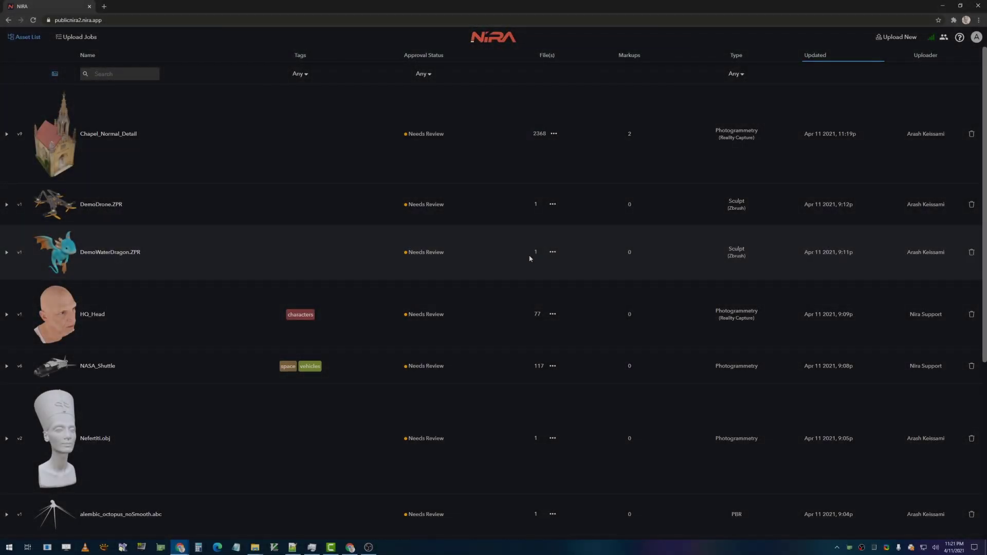
Open the Chapel_Normal_Detail asset and inspect the chapel's side wall and the small arches below the roof up close
click(168, 174)
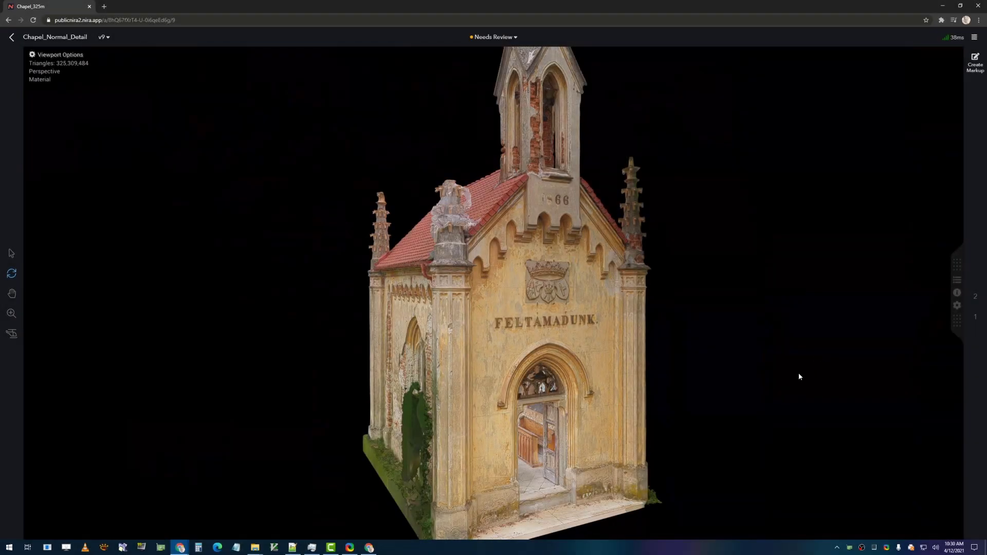
drag(800, 377, 463, 312)
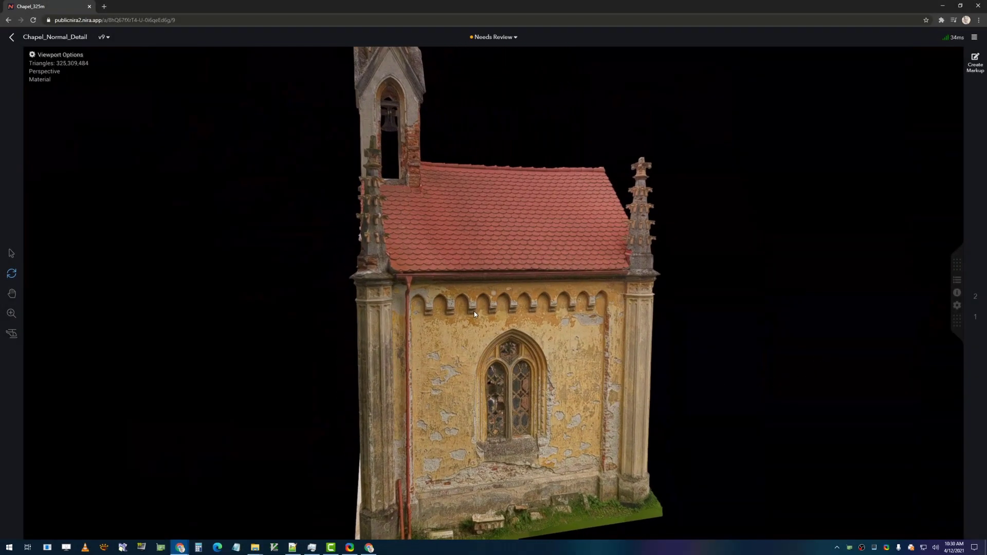
scroll(625, 337, up, 10)
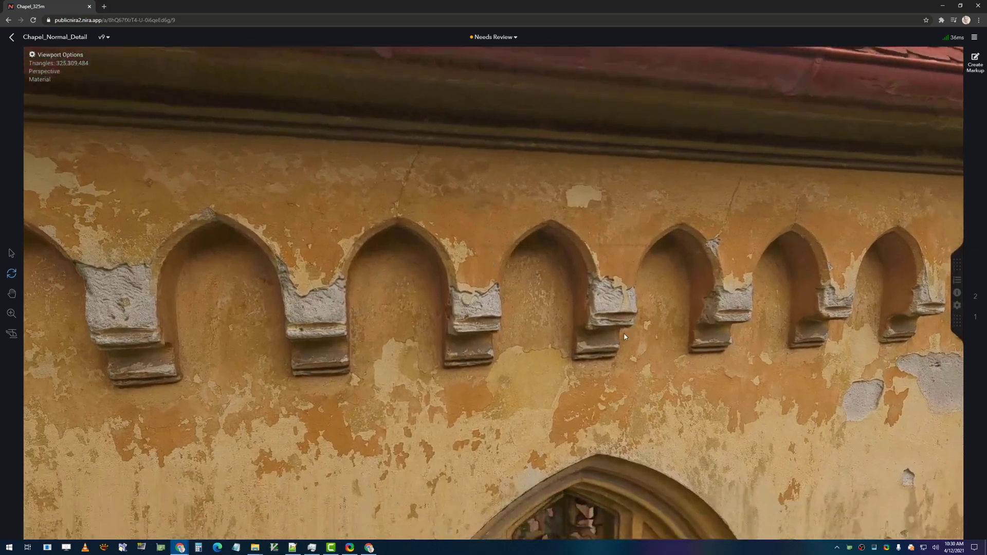
drag(626, 336, 496, 349)
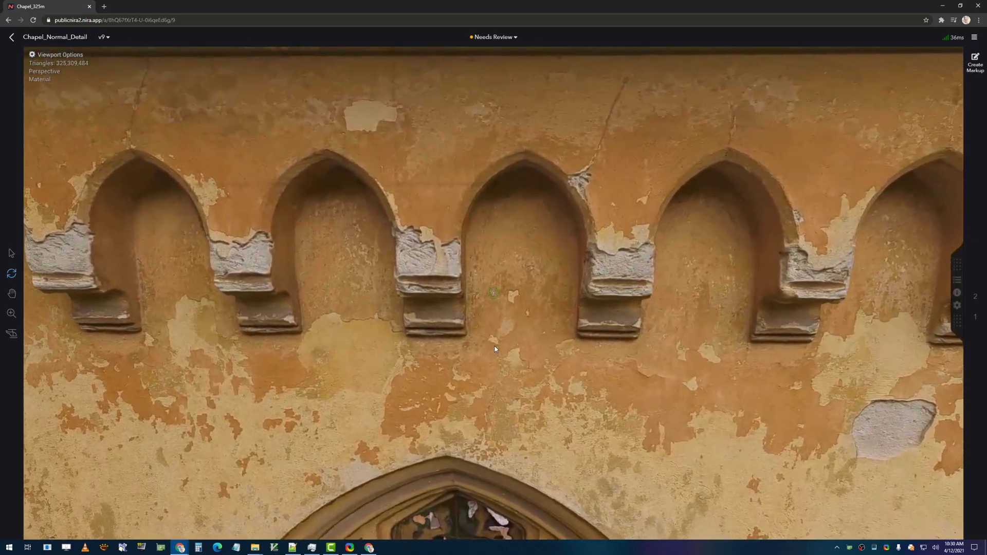
drag(496, 349, 400, 228)
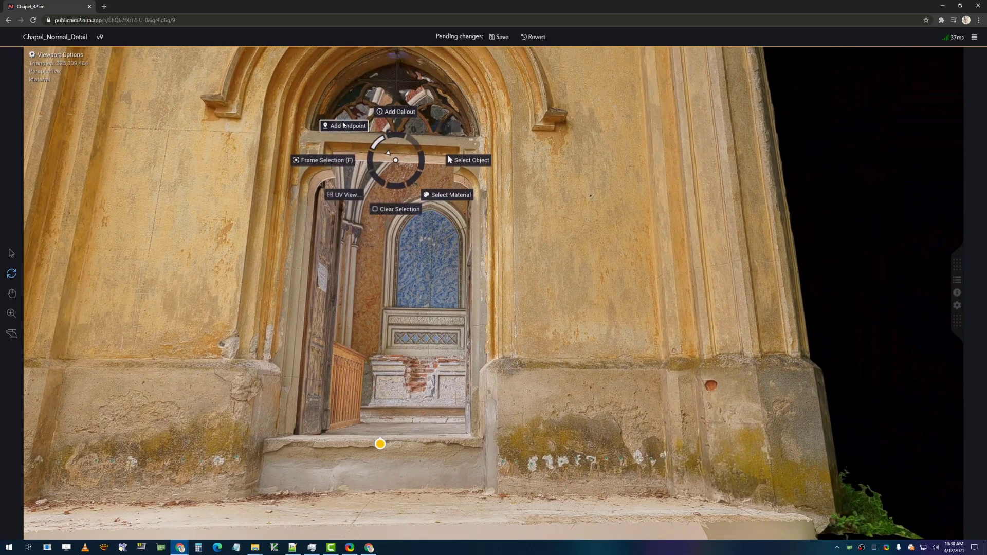
Measure the chapel doorway's height from threshold to lintel with endpoints, and clear the measurement
click(395, 164)
drag(479, 280, 432, 321)
right_click(432, 322)
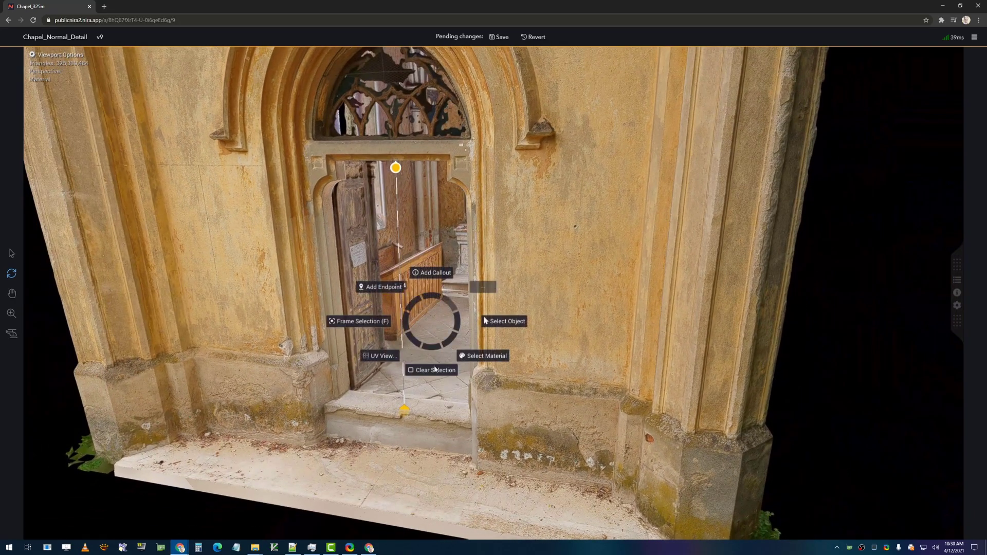
click(382, 310)
Measure the area of the paper notice on the chapel door with corner endpoints, and lower the upper endpoints below its letterhead
double_click(359, 260)
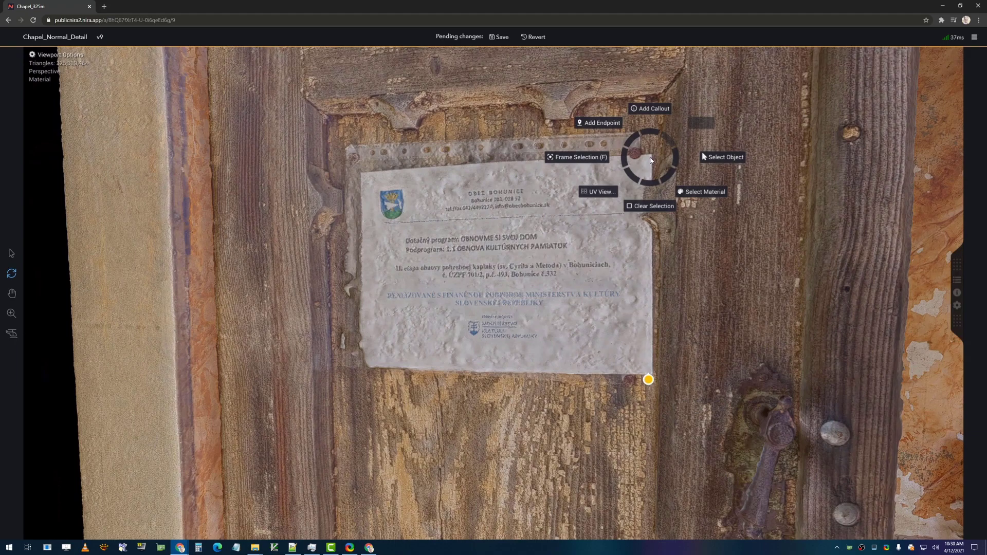
right_click(365, 175)
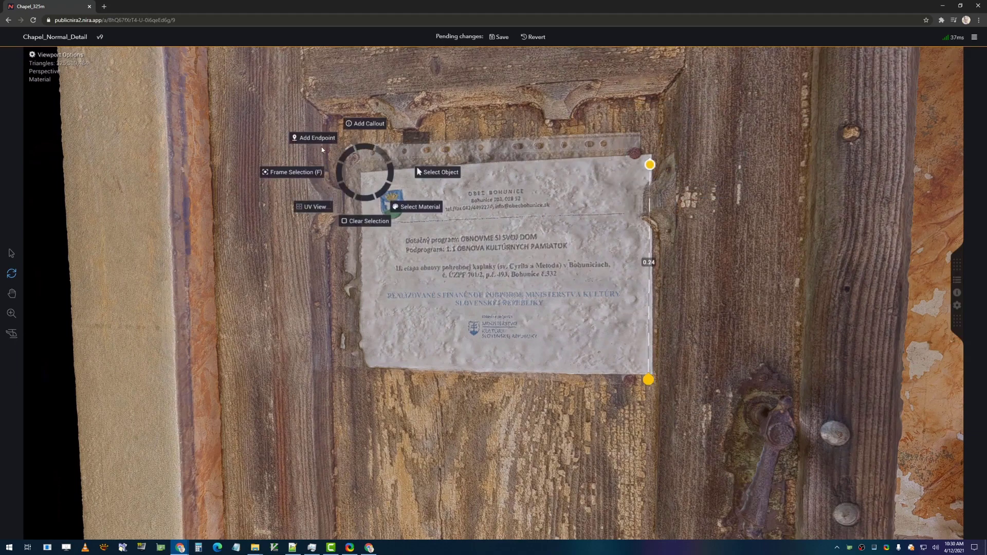
click(344, 206)
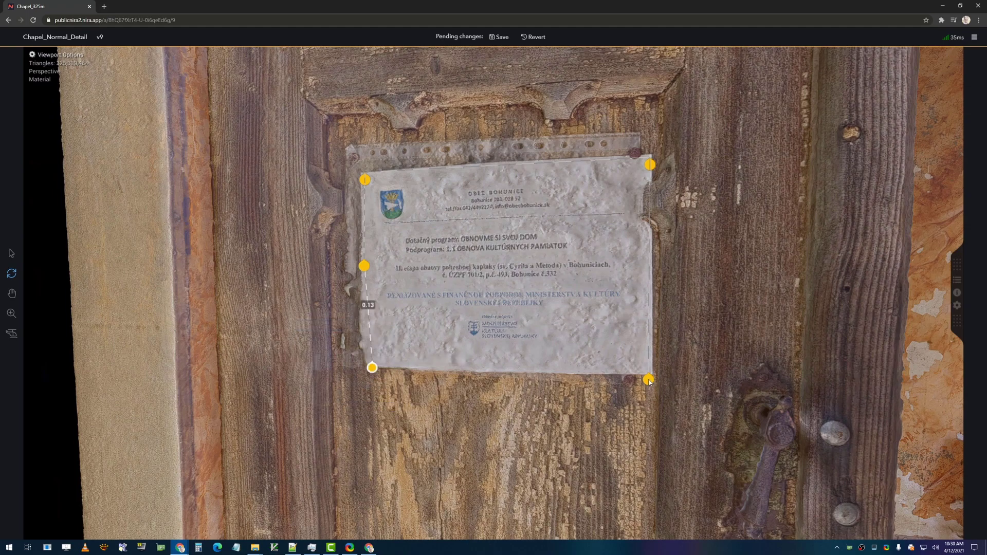
click(599, 345)
drag(599, 351, 365, 236)
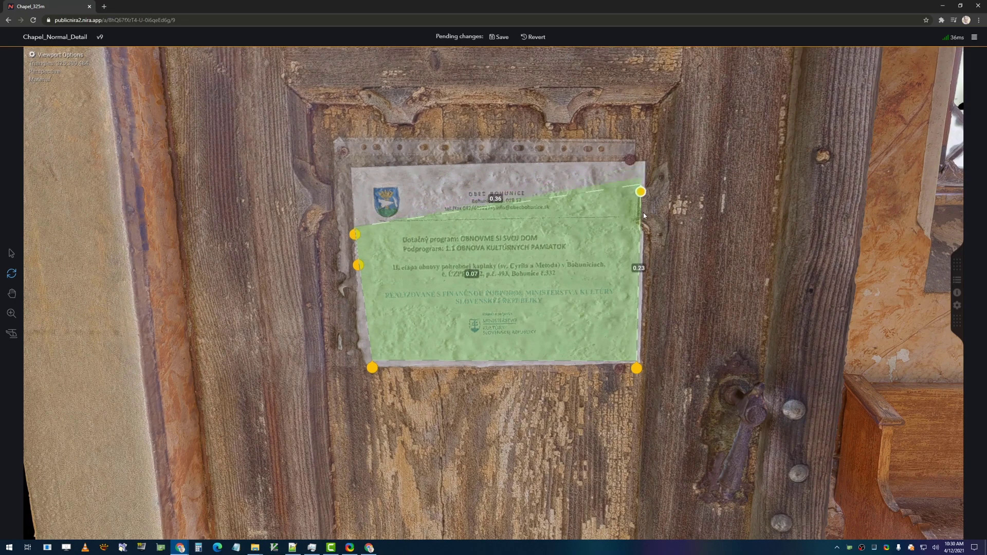
Show the source photos that cover the letterhead text of the notice on the chapel door
scroll(520, 286, up, 10)
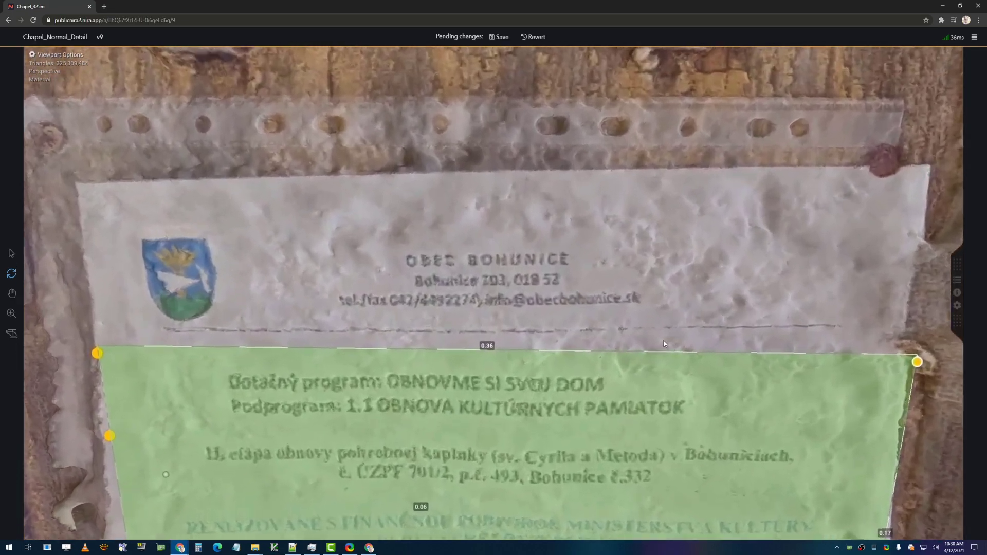
drag(664, 340, 677, 242)
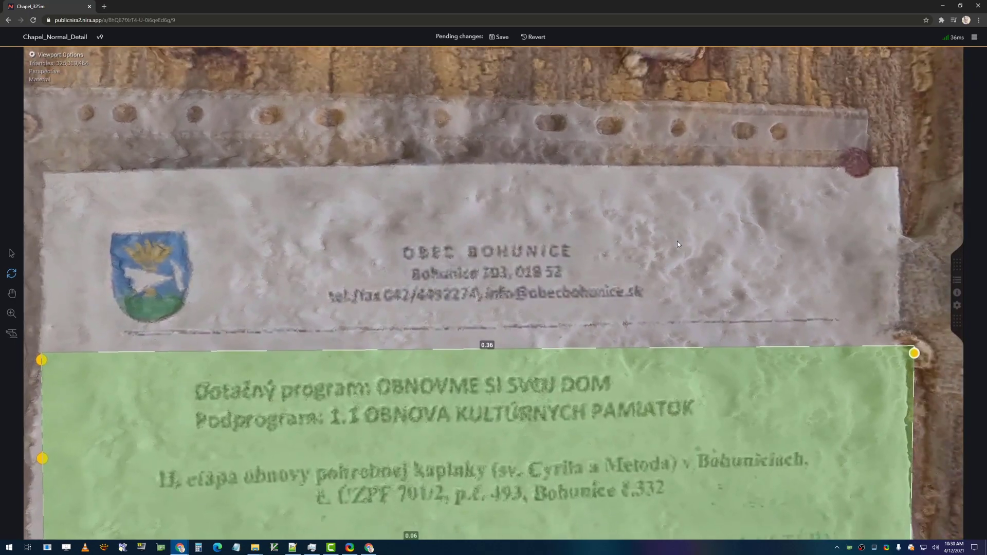
click(952, 59)
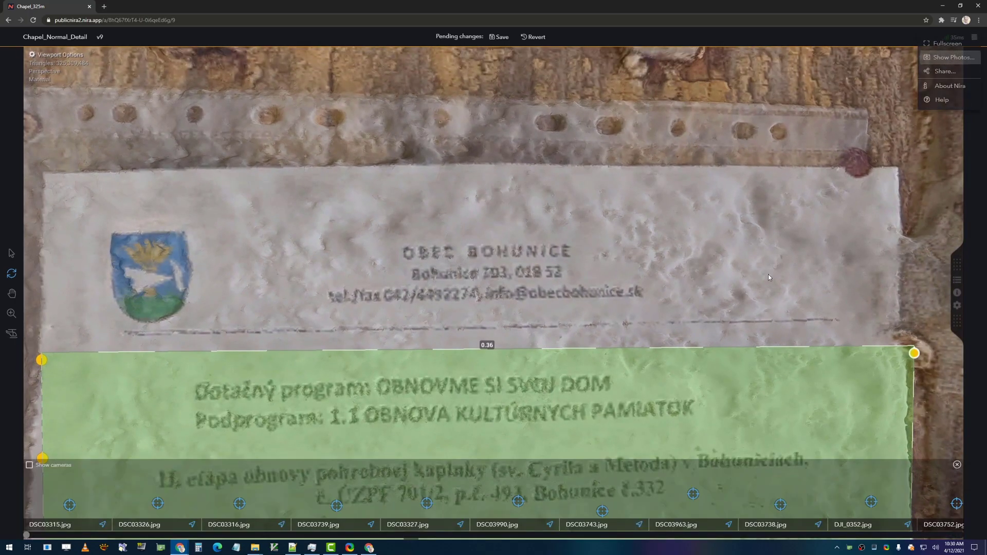
click(501, 270)
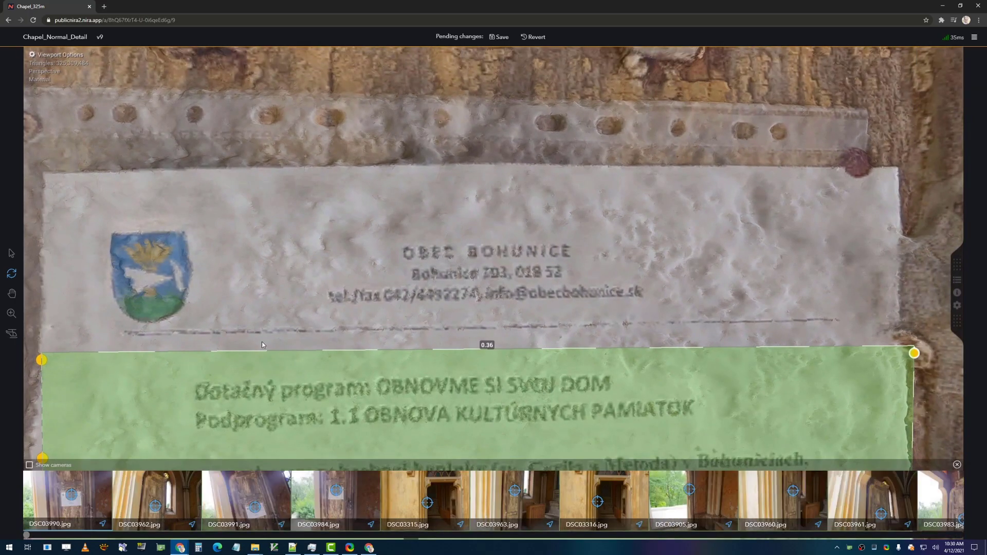
Examine the notice's letterhead up close in the source photo DSC03990.jpg, and return to the chapel model
click(59, 503)
scroll(544, 224, up, 10)
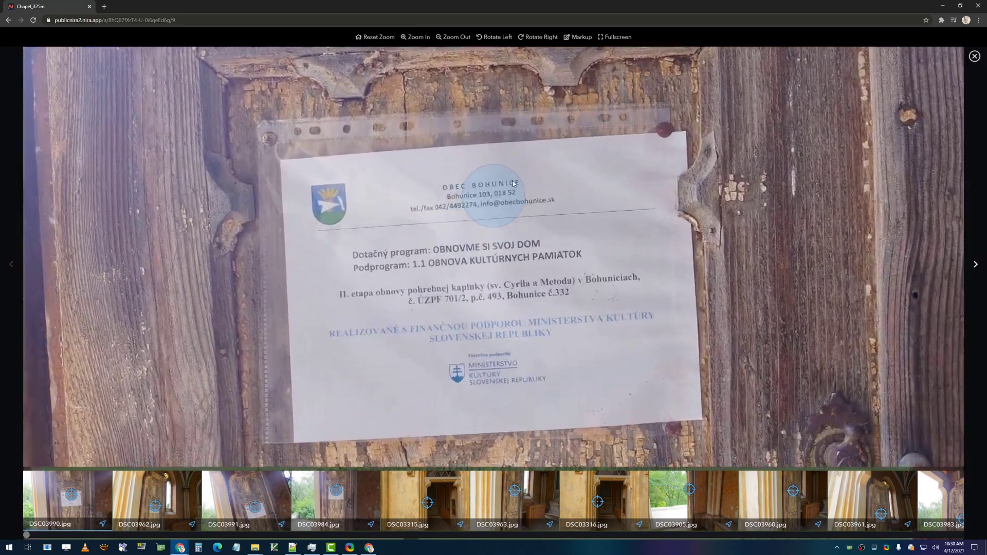
scroll(505, 193, up, 6)
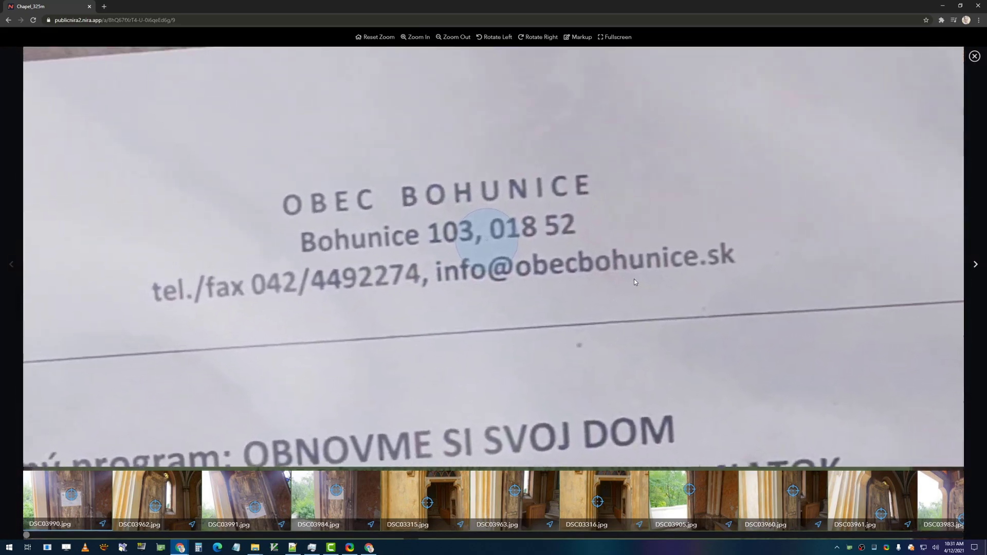
click(975, 57)
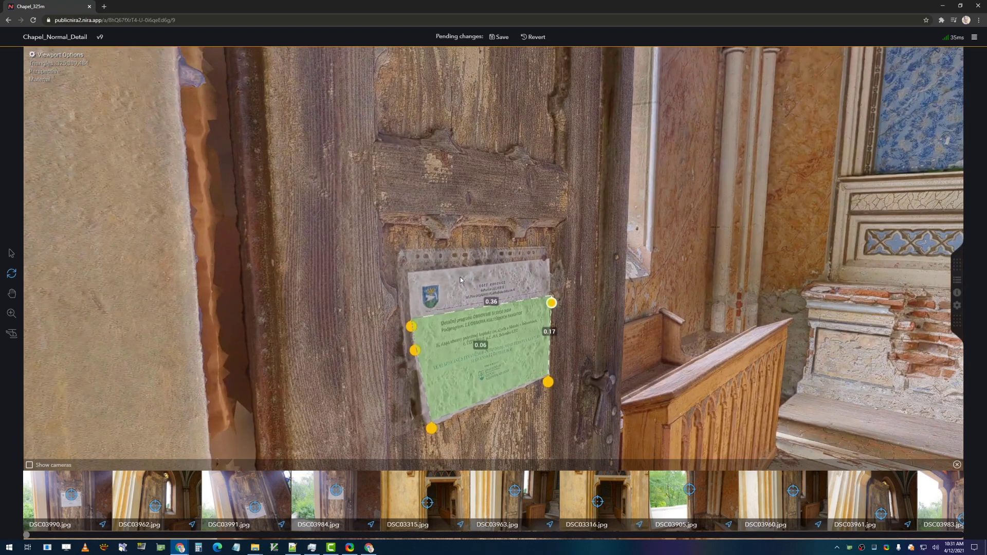
click(660, 289)
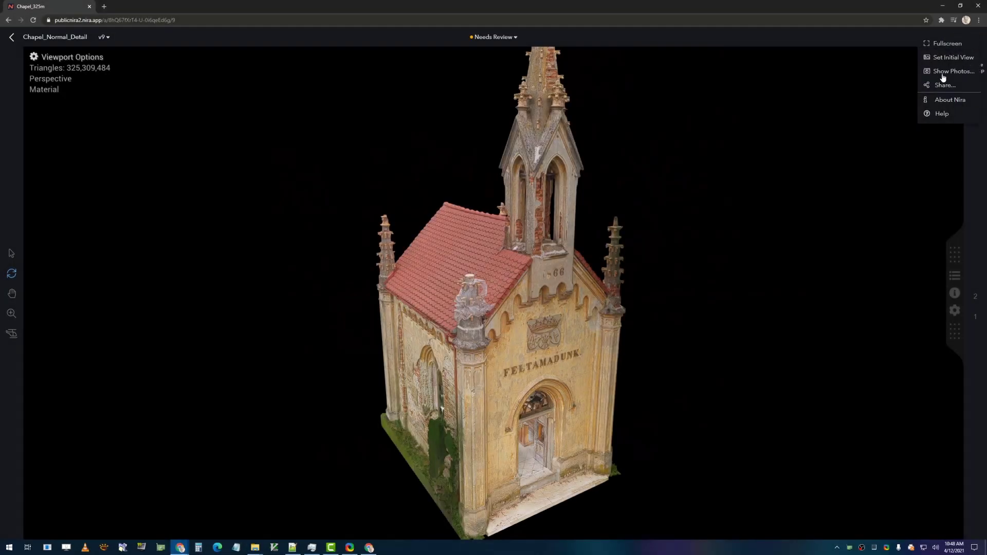
Open the sharing settings of the Chapel_Normal_Detail asset and look over its user invitation and link access options
click(944, 85)
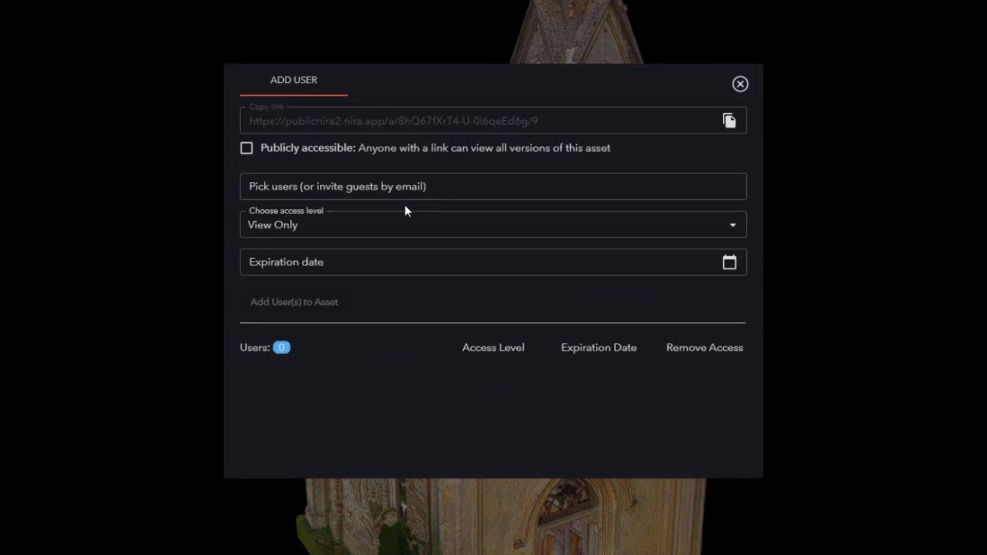
click(325, 191)
click(677, 144)
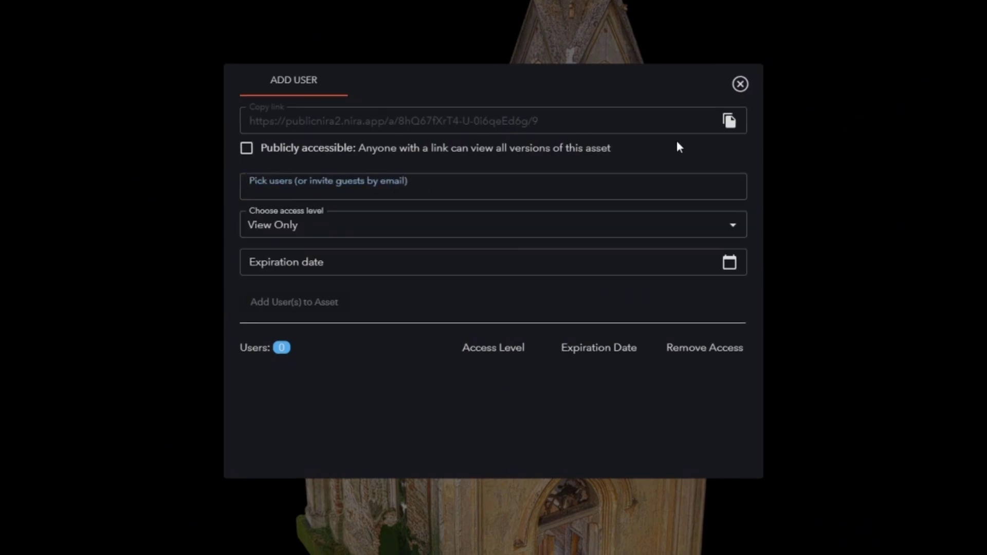